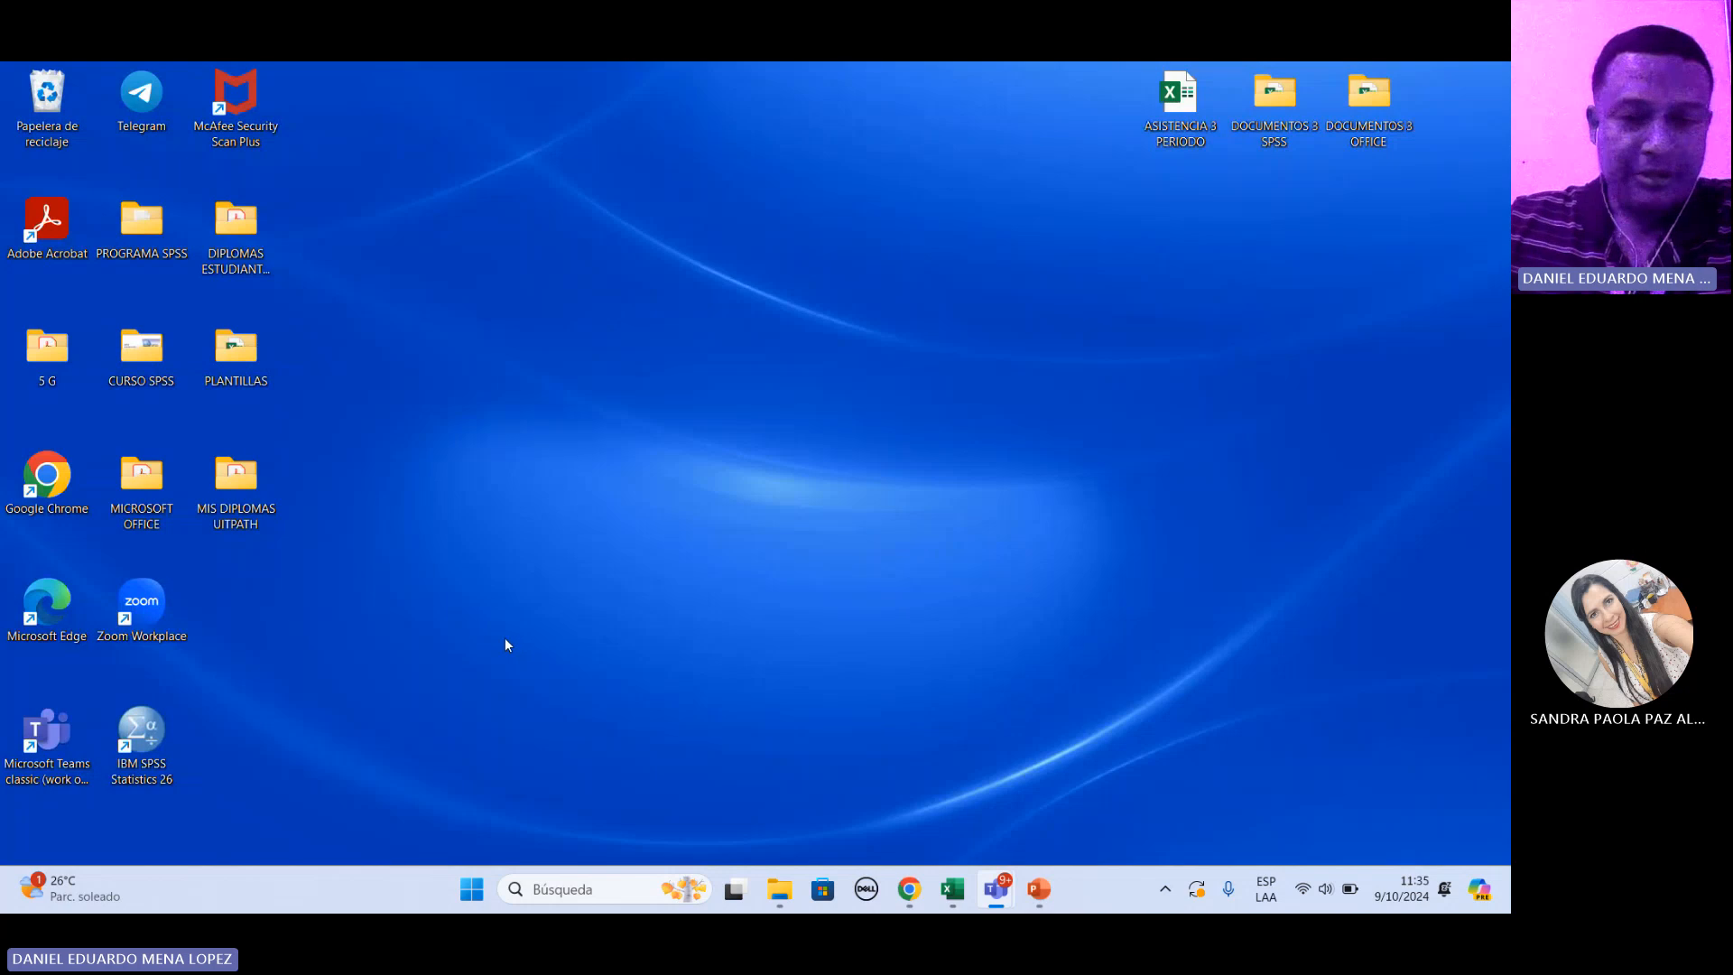
# Launch IBM SPSS Statistics 26 and dismiss the welcome dialog to reach the empty data editor
pyautogui.doubleClick(142, 735)
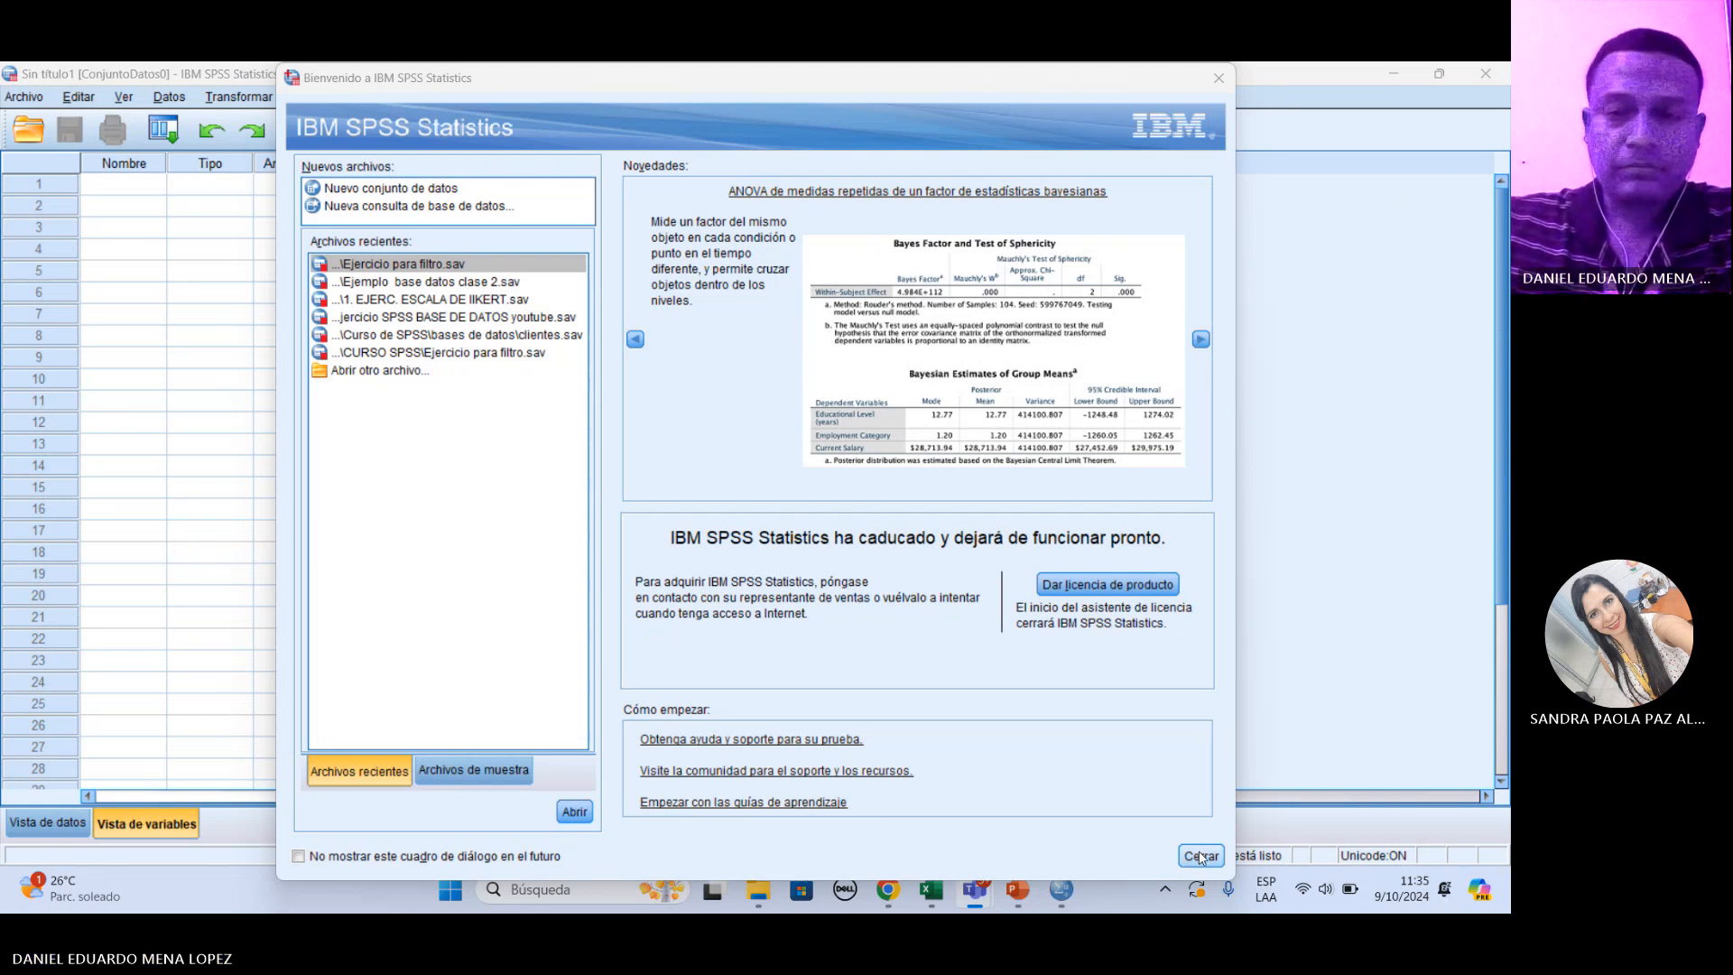
pyautogui.click(1199, 854)
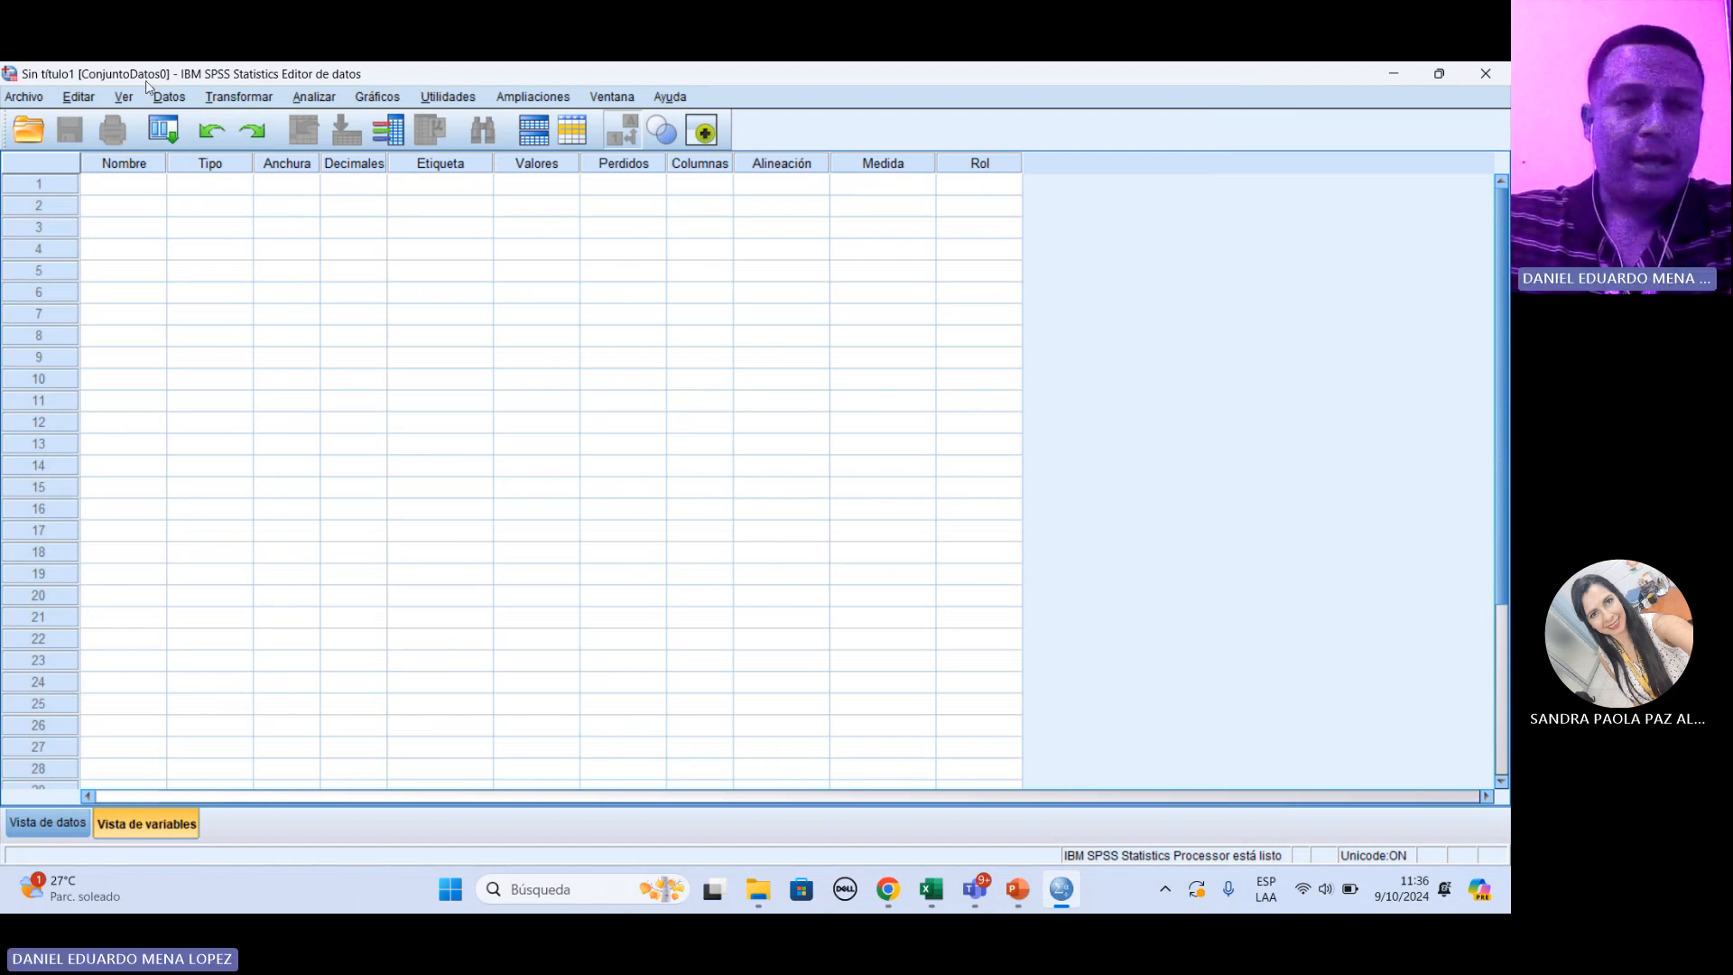
# Examine the available editing, view, data, transformation, analysis and graph commands of the data editor
pyautogui.click(86, 102)
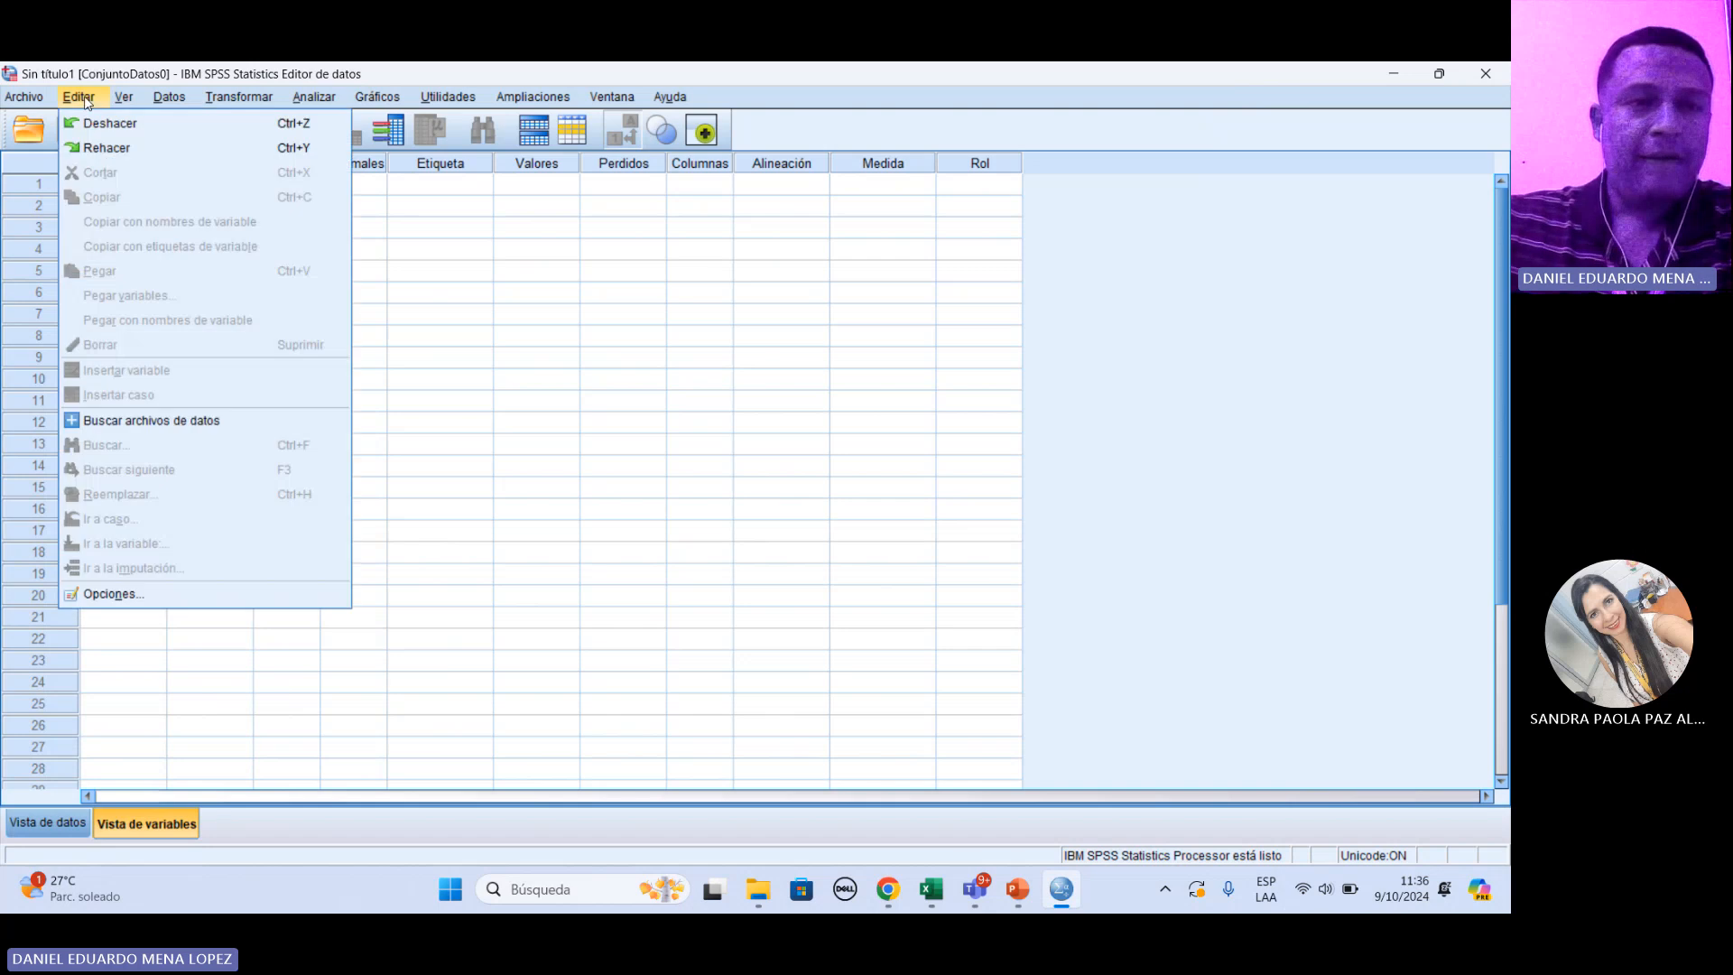
pyautogui.moveTo(27, 101)
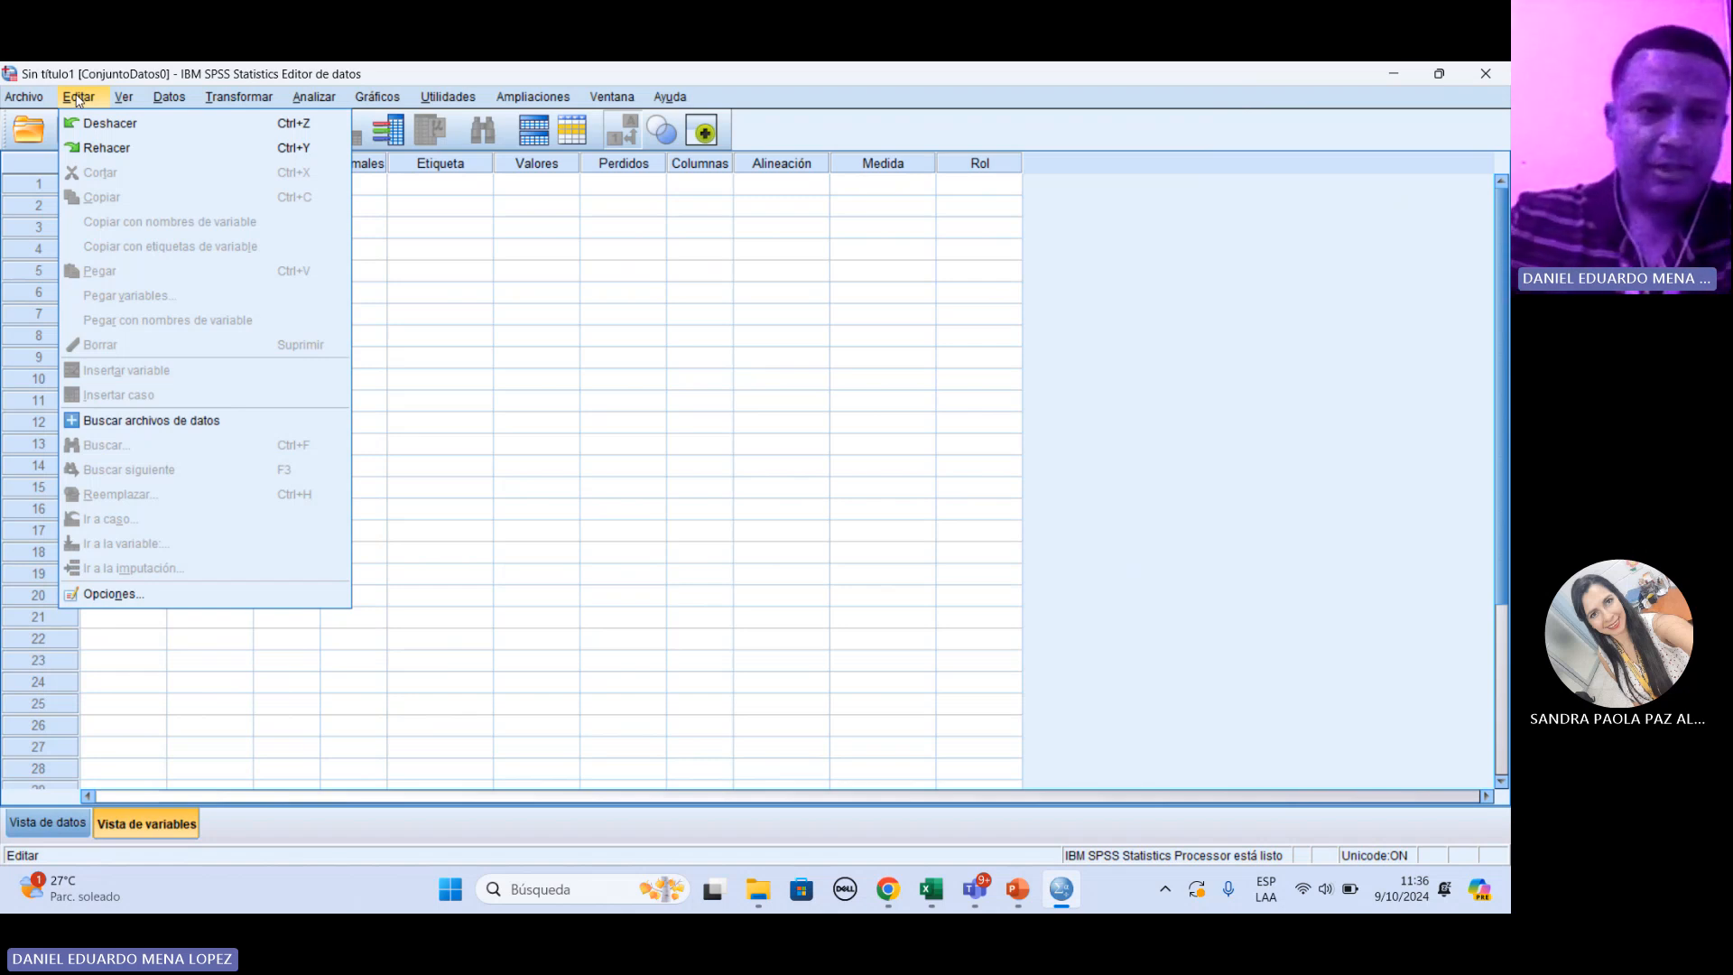
pyautogui.click(124, 99)
pyautogui.click(124, 100)
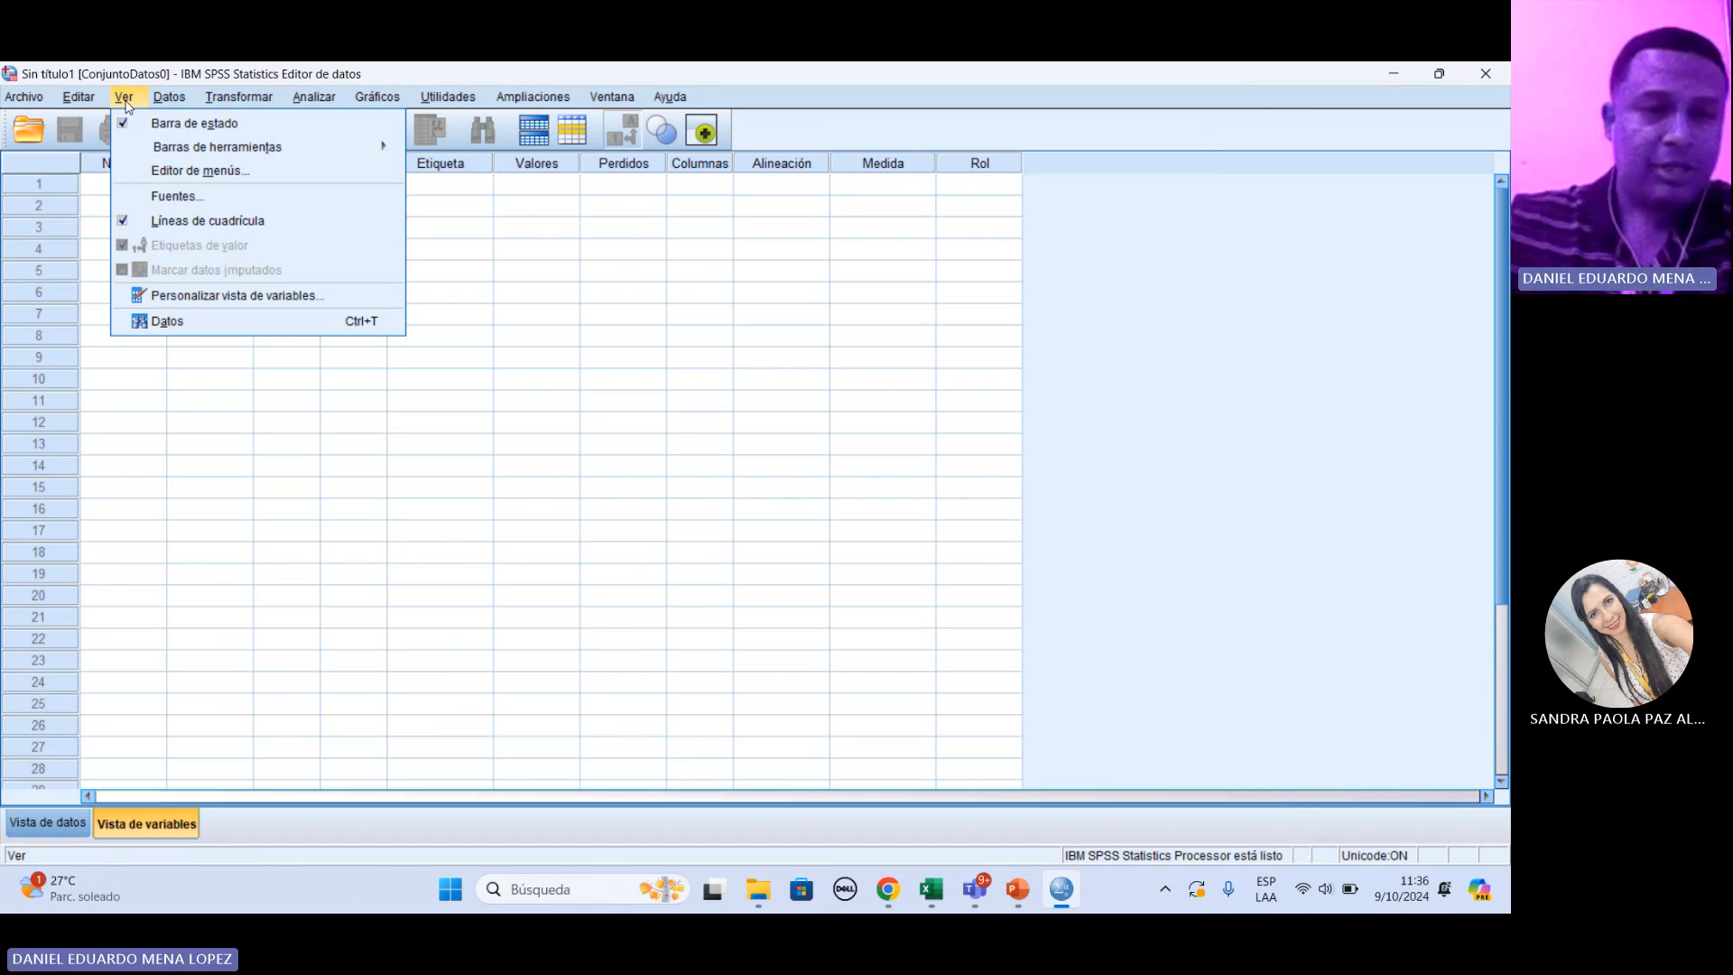
pyautogui.moveTo(167, 104)
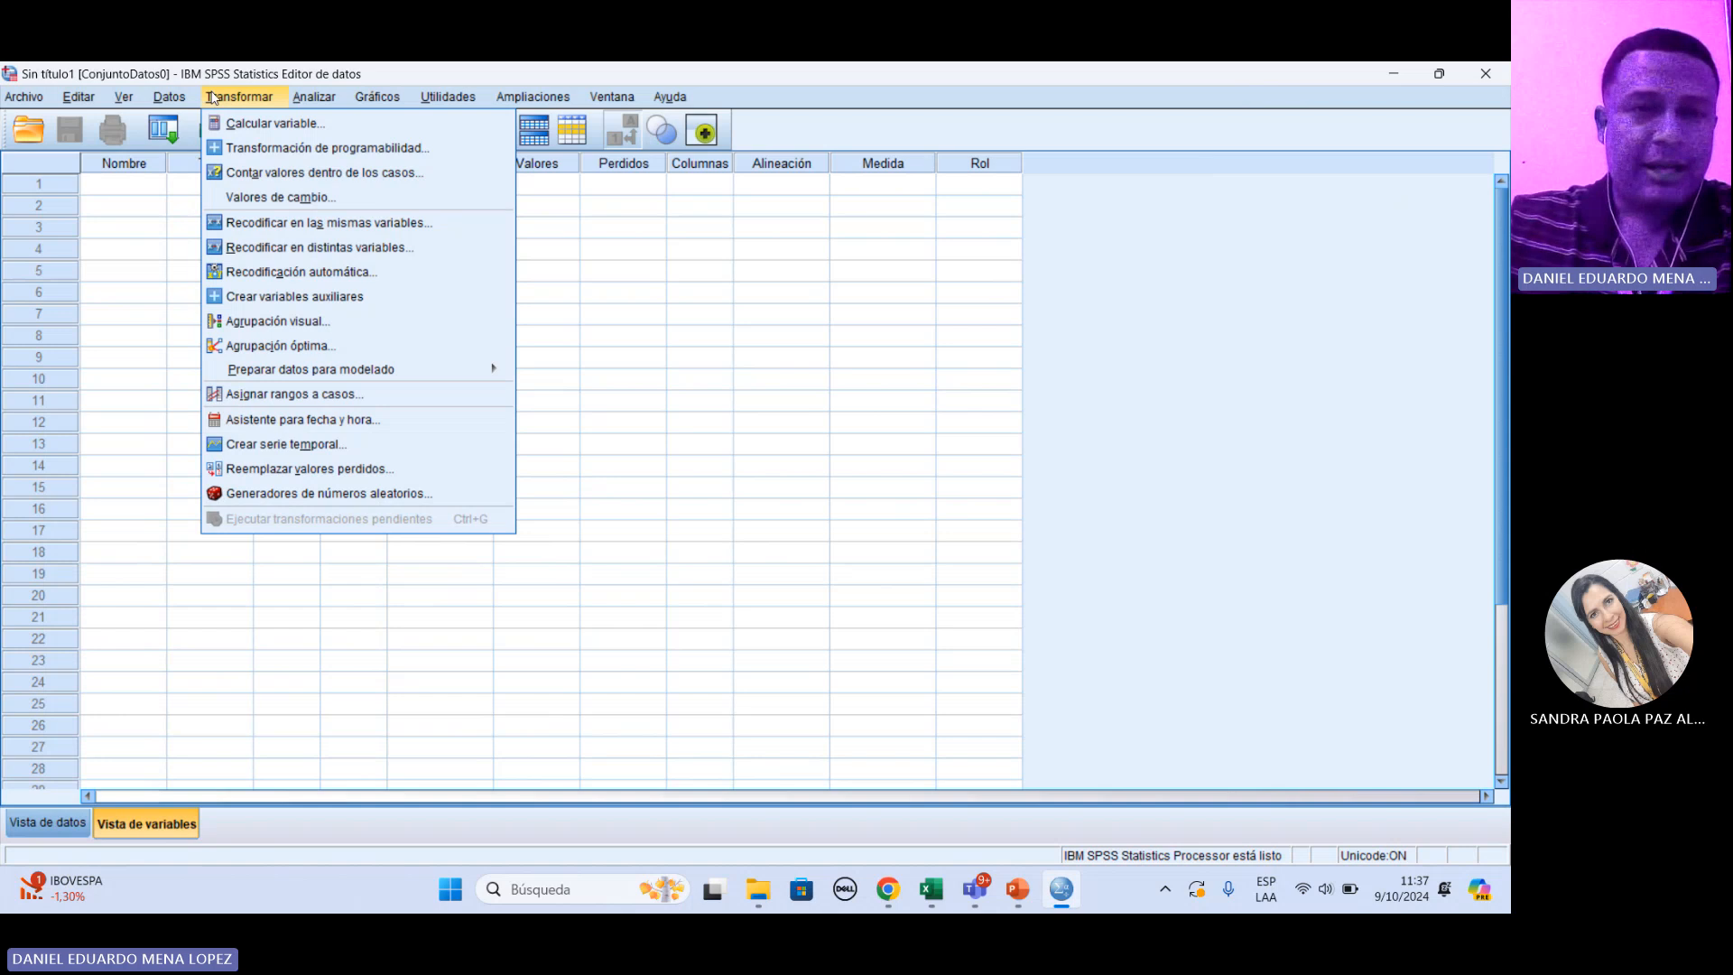
pyautogui.moveTo(313, 100)
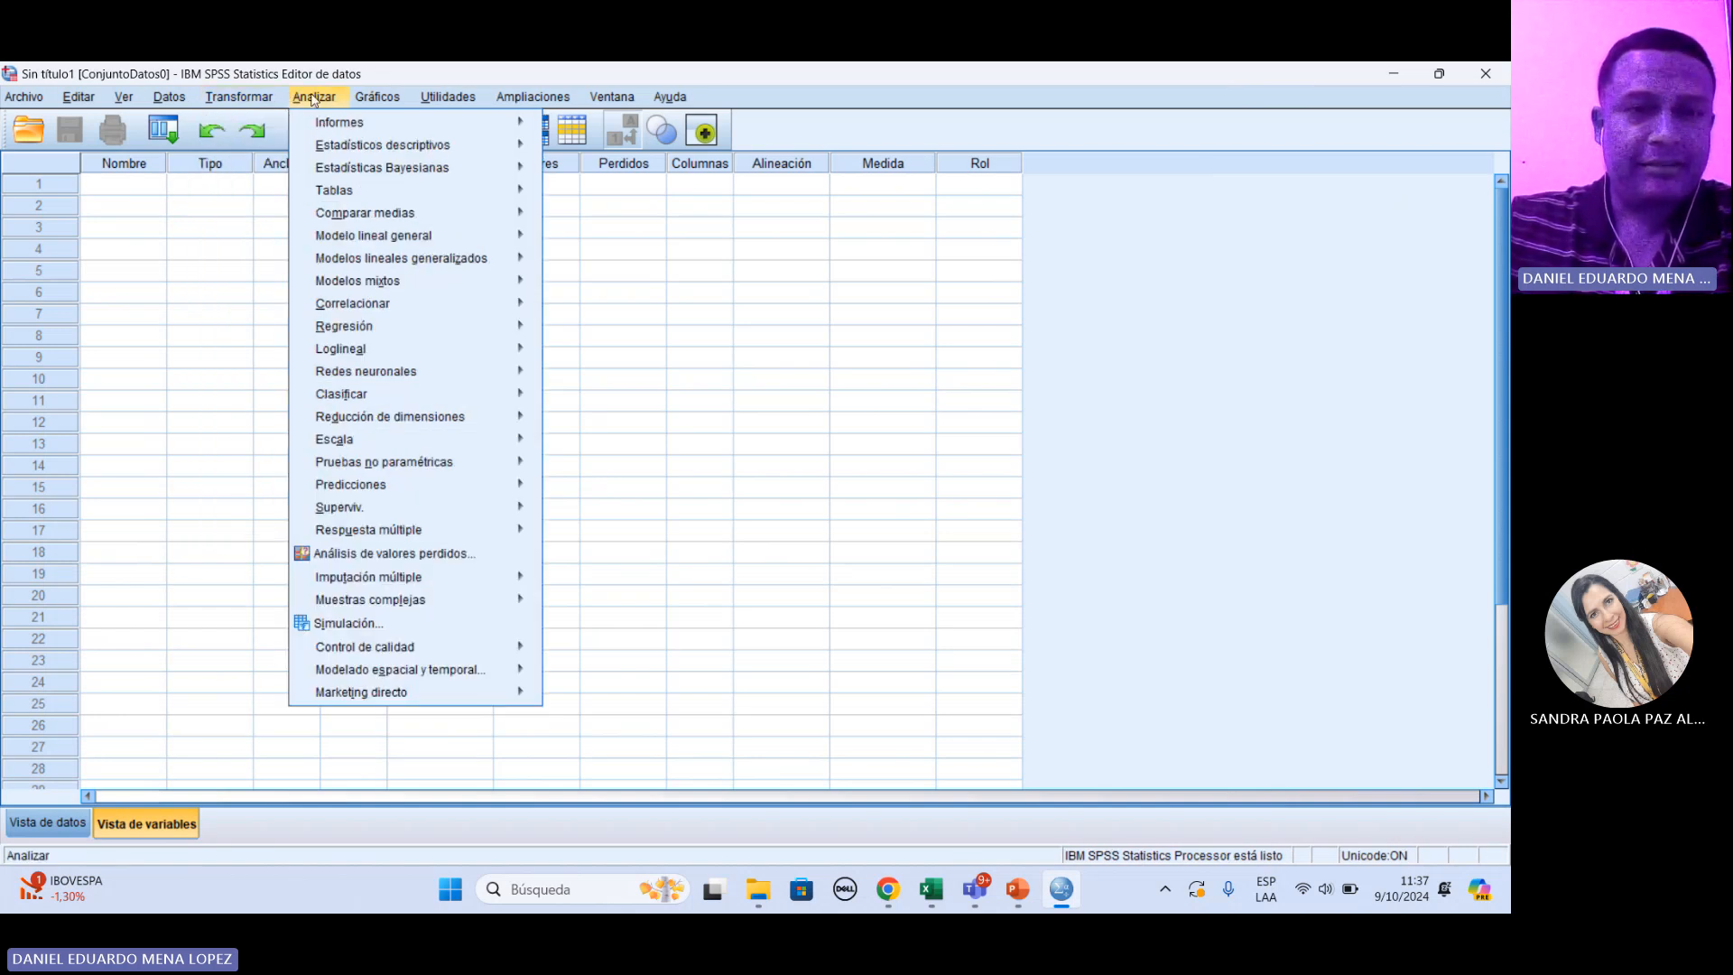
pyautogui.moveTo(379, 100)
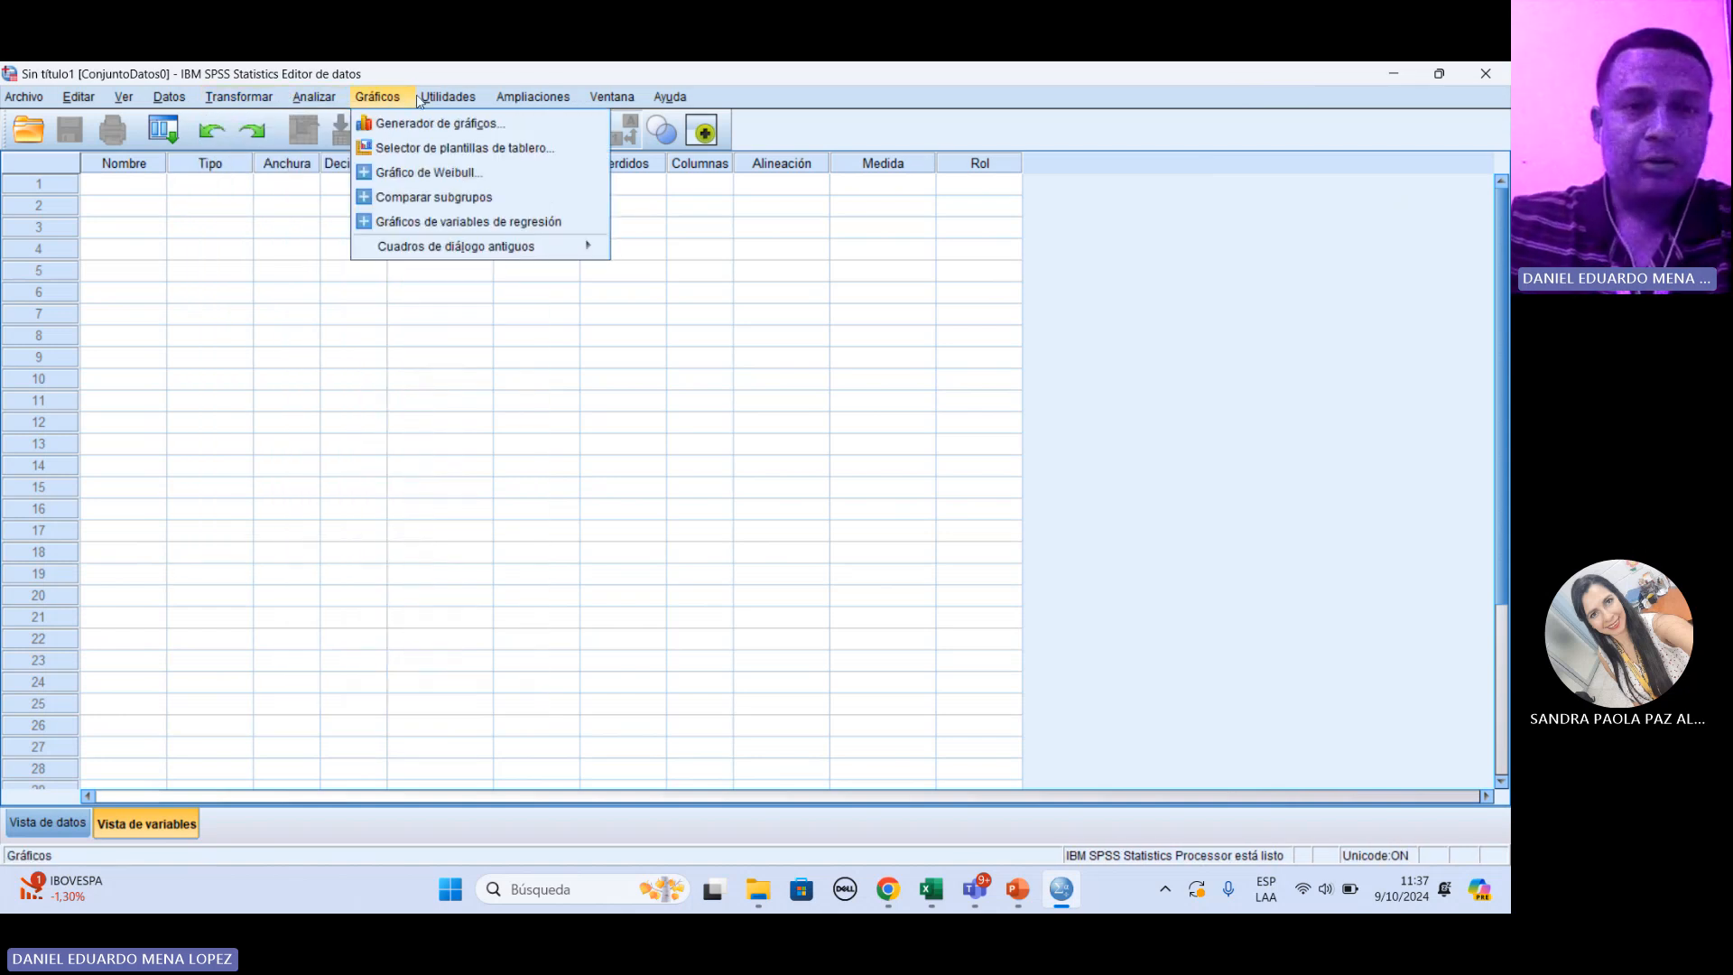
pyautogui.moveTo(622, 101)
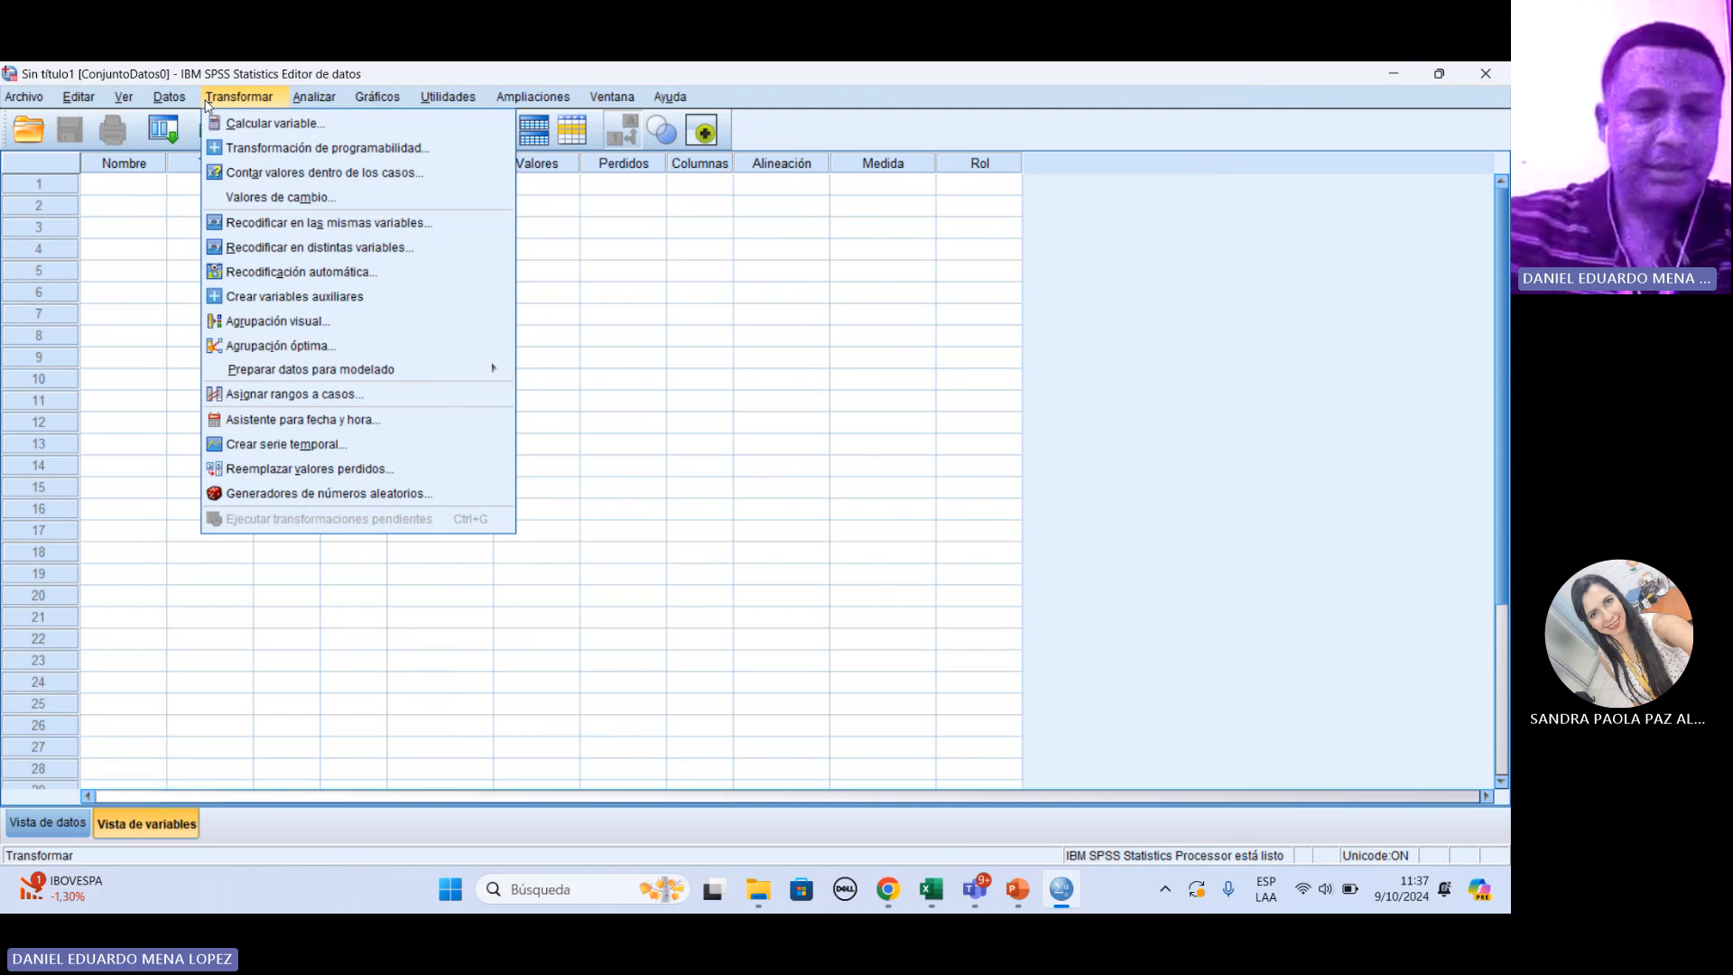
pyautogui.click(310, 320)
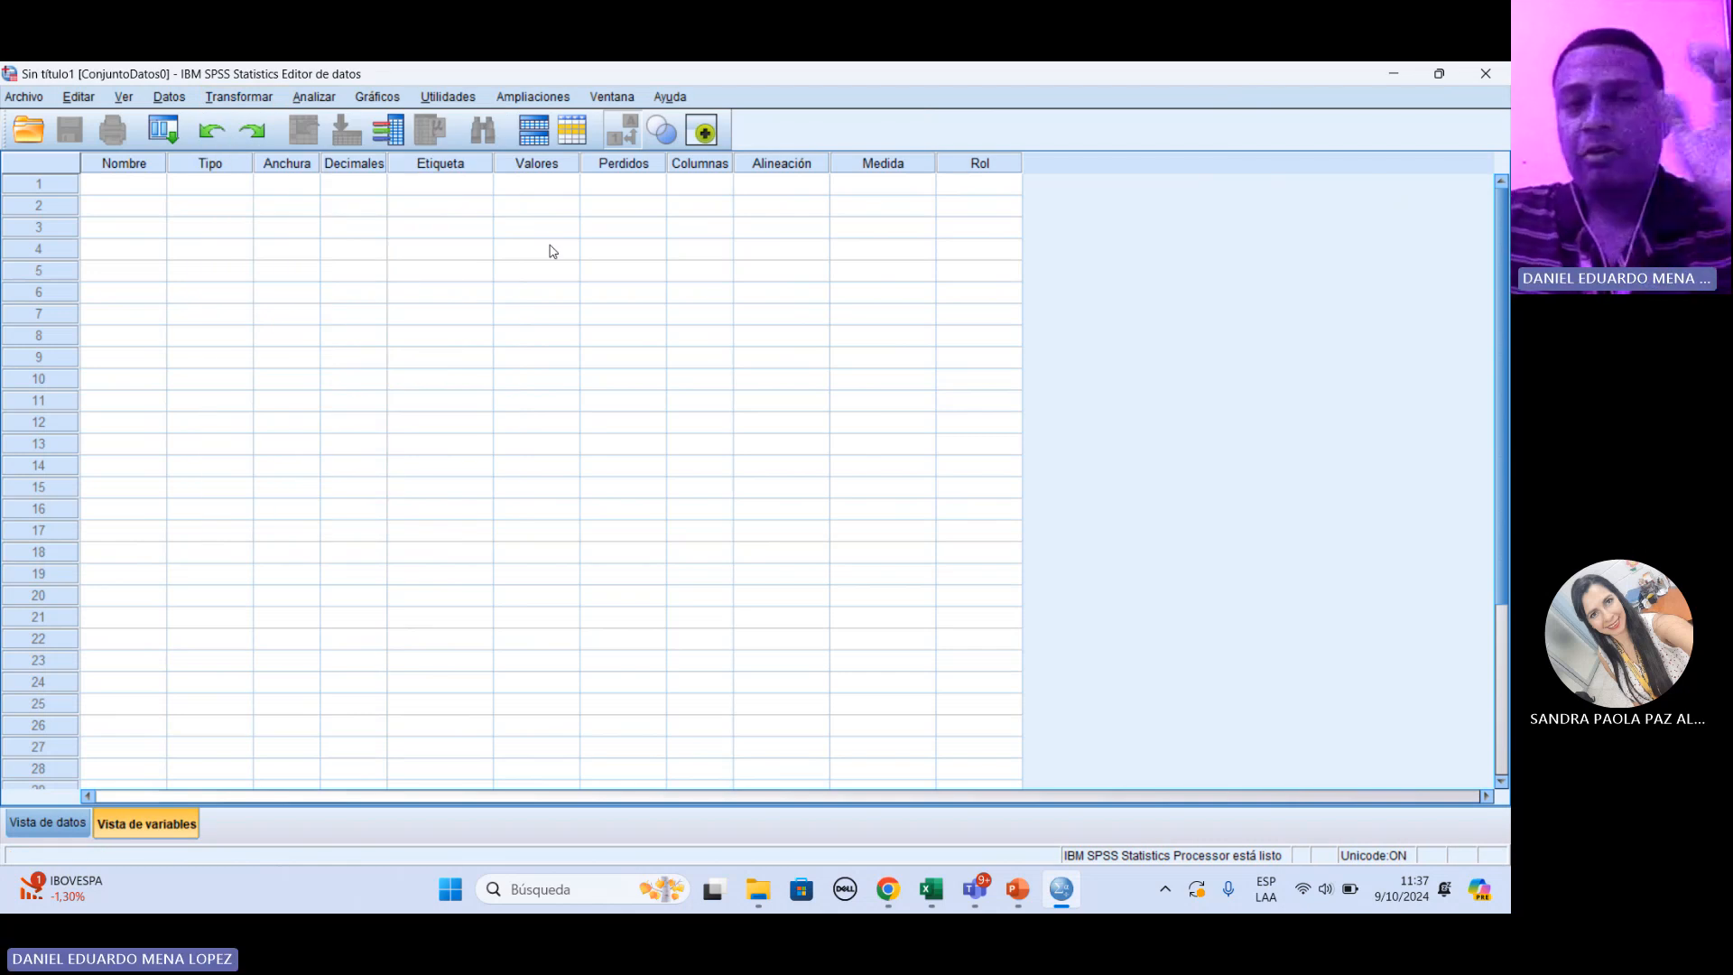
pyautogui.click(380, 97)
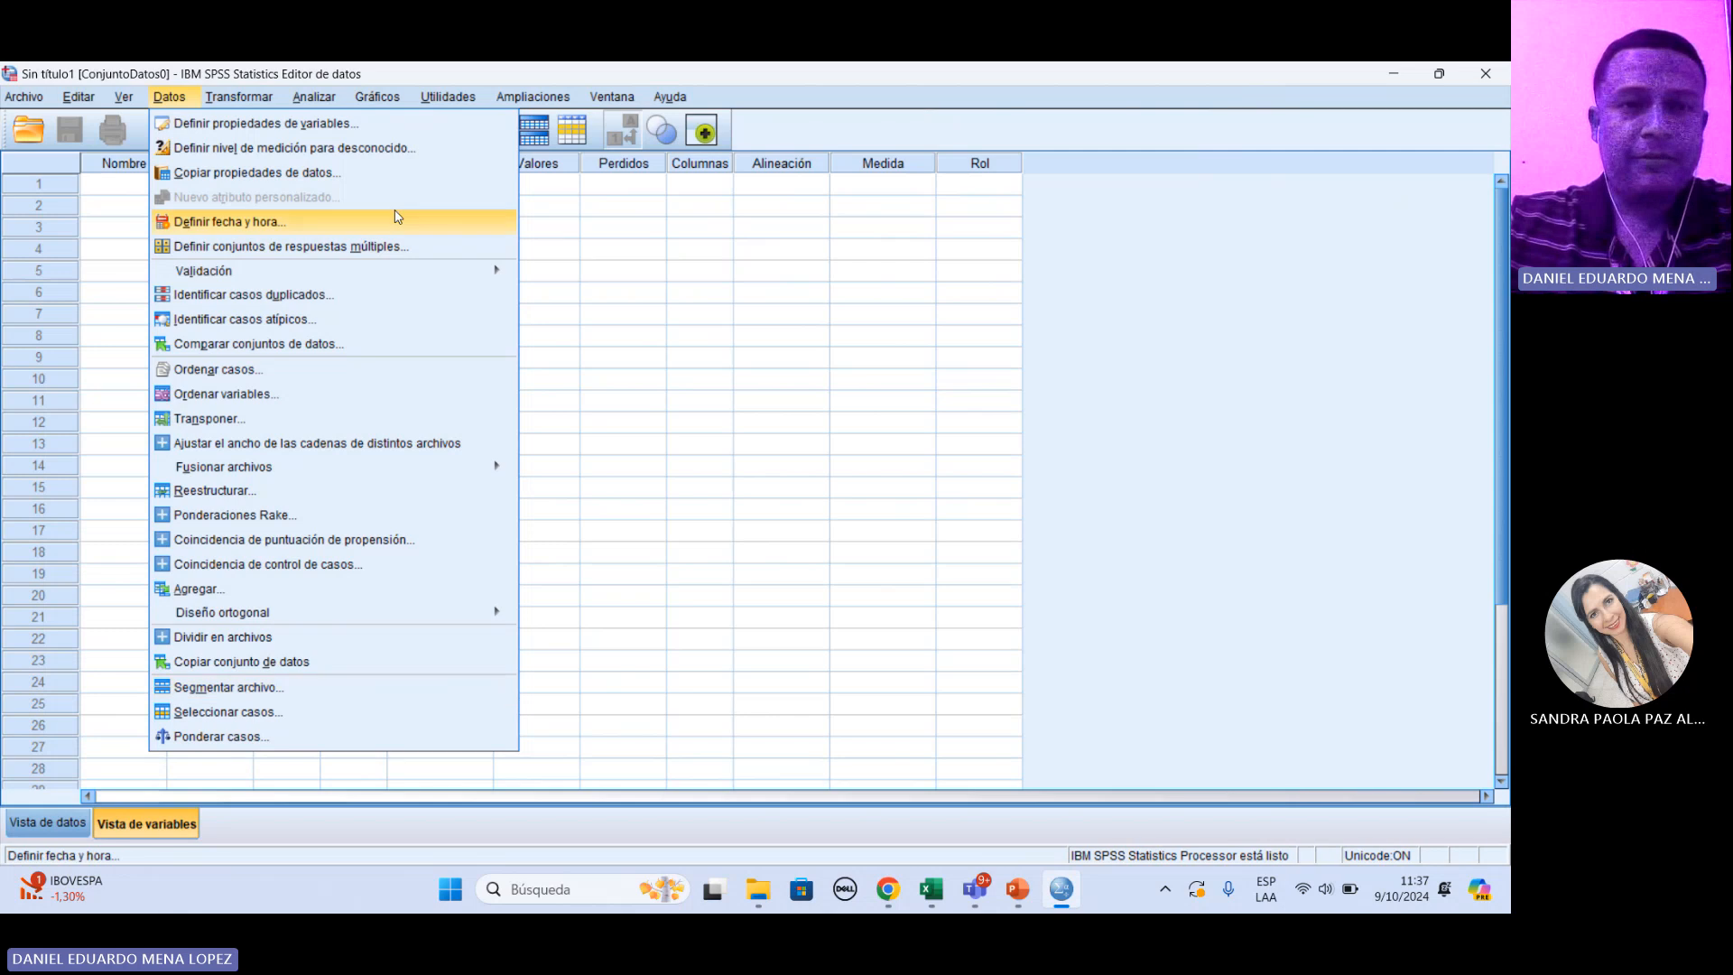
pyautogui.moveTo(447, 97)
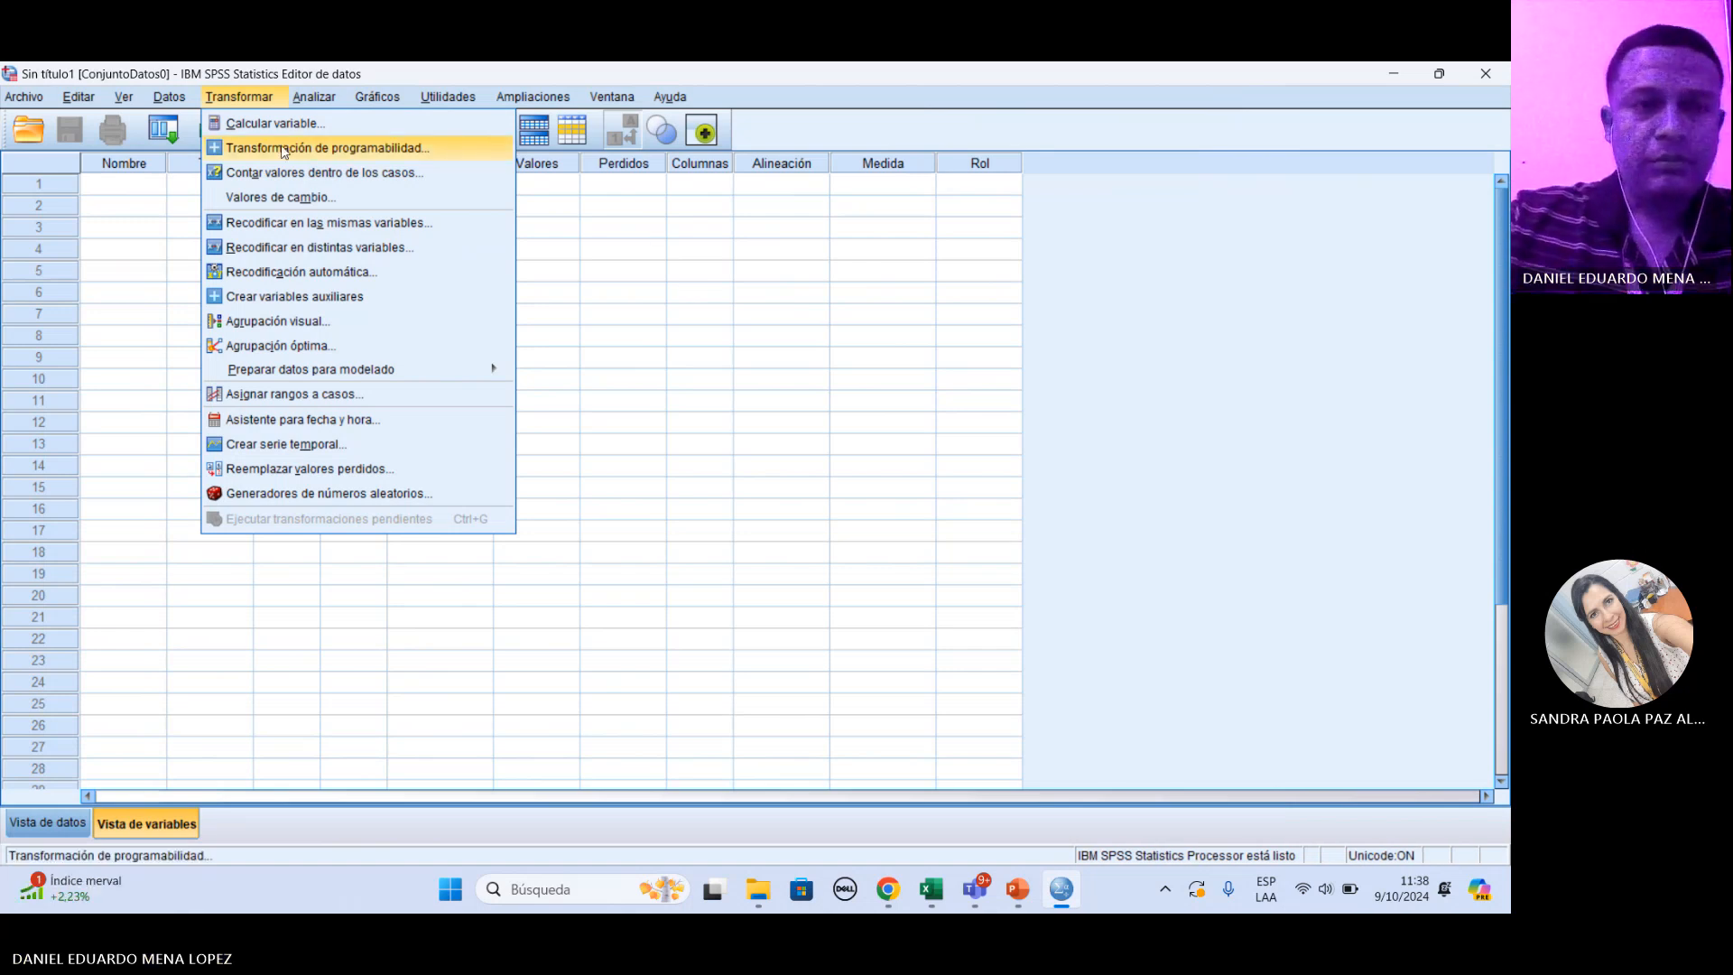
pyautogui.click(102, 247)
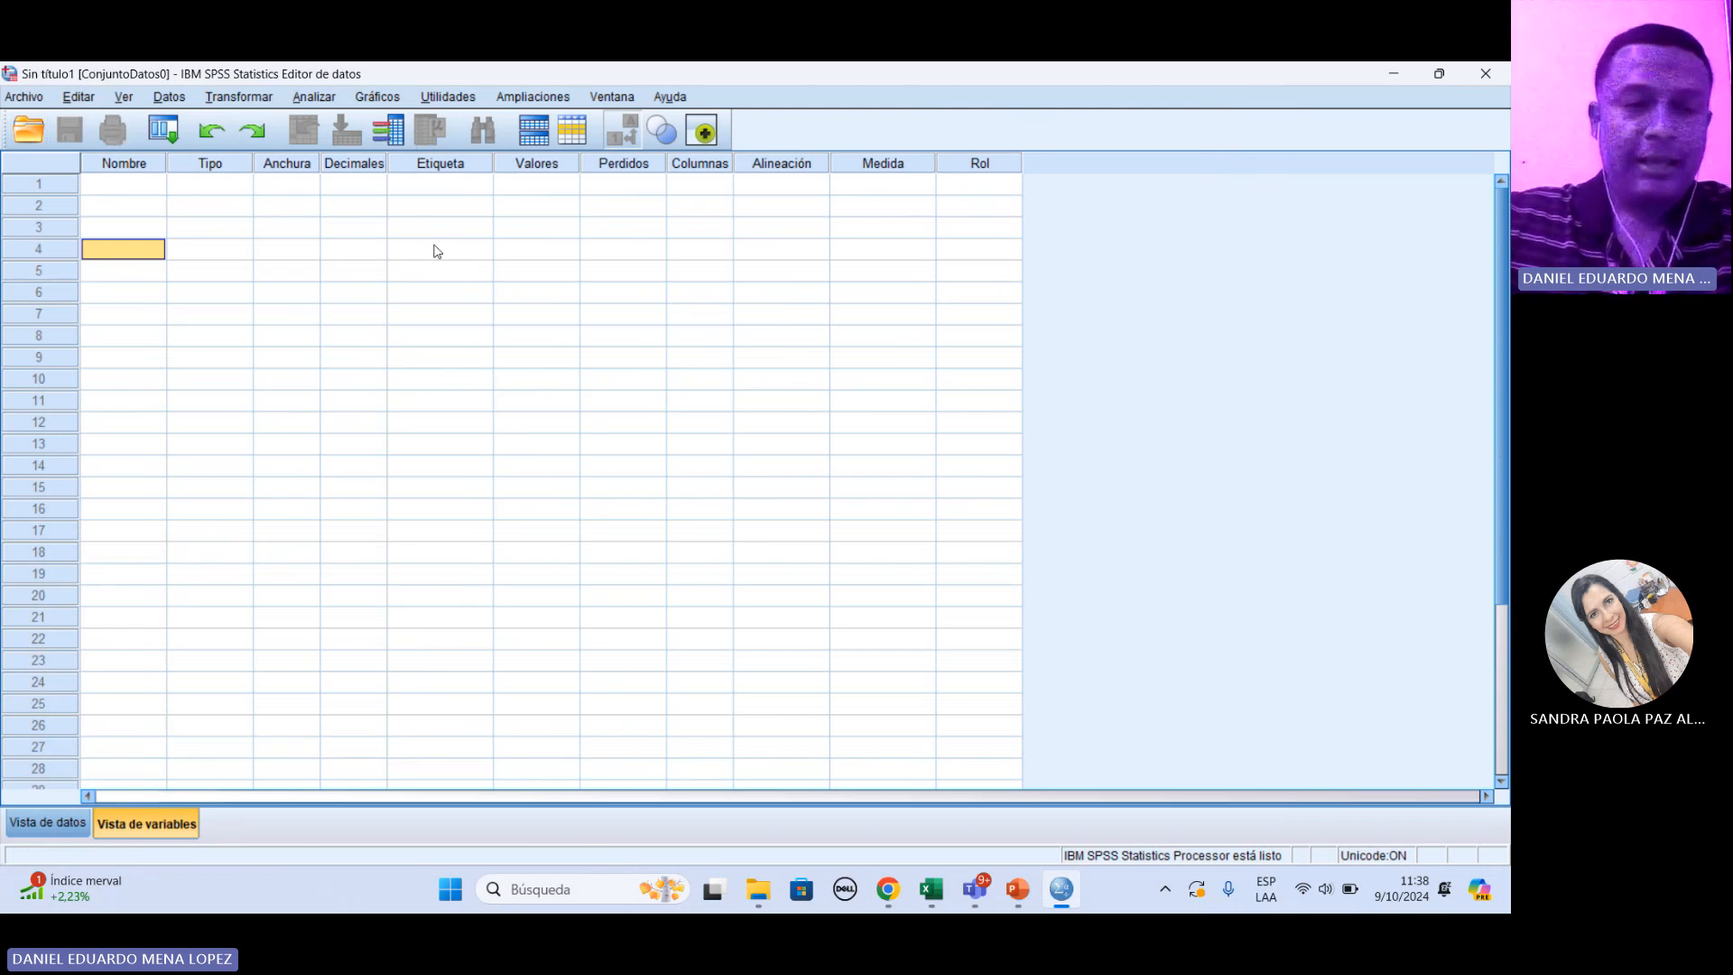
pyautogui.click(159, 210)
pyautogui.click(176, 269)
pyautogui.click(397, 358)
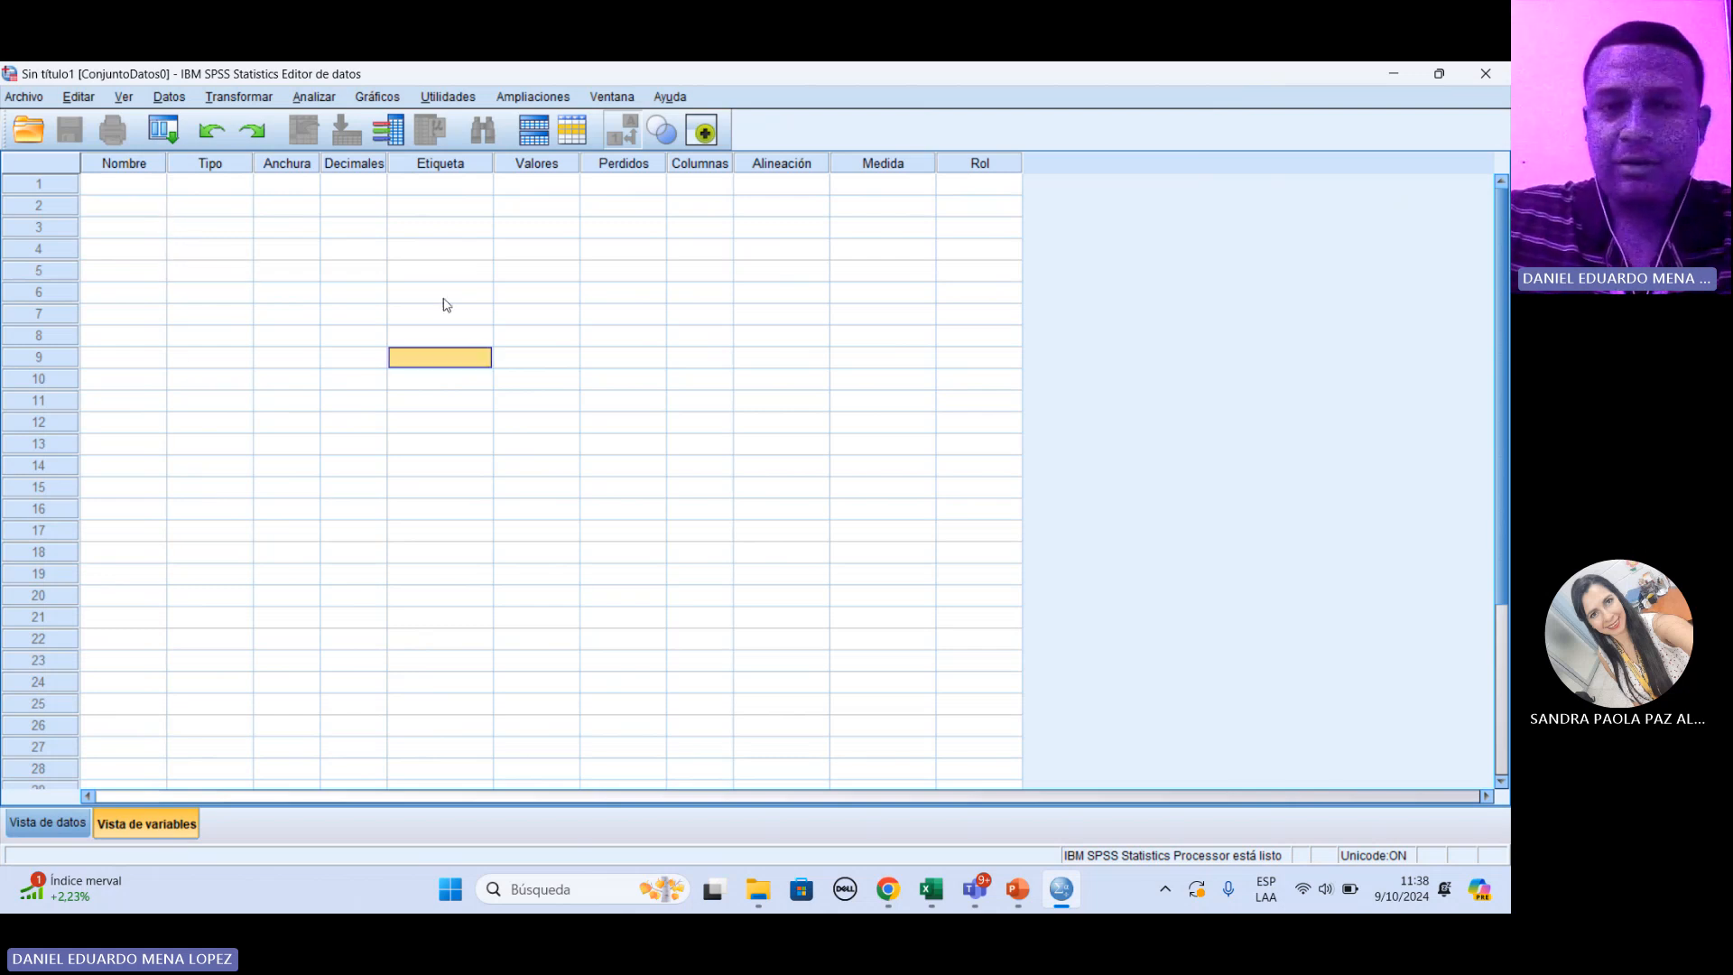
pyautogui.click(545, 257)
pyautogui.click(316, 341)
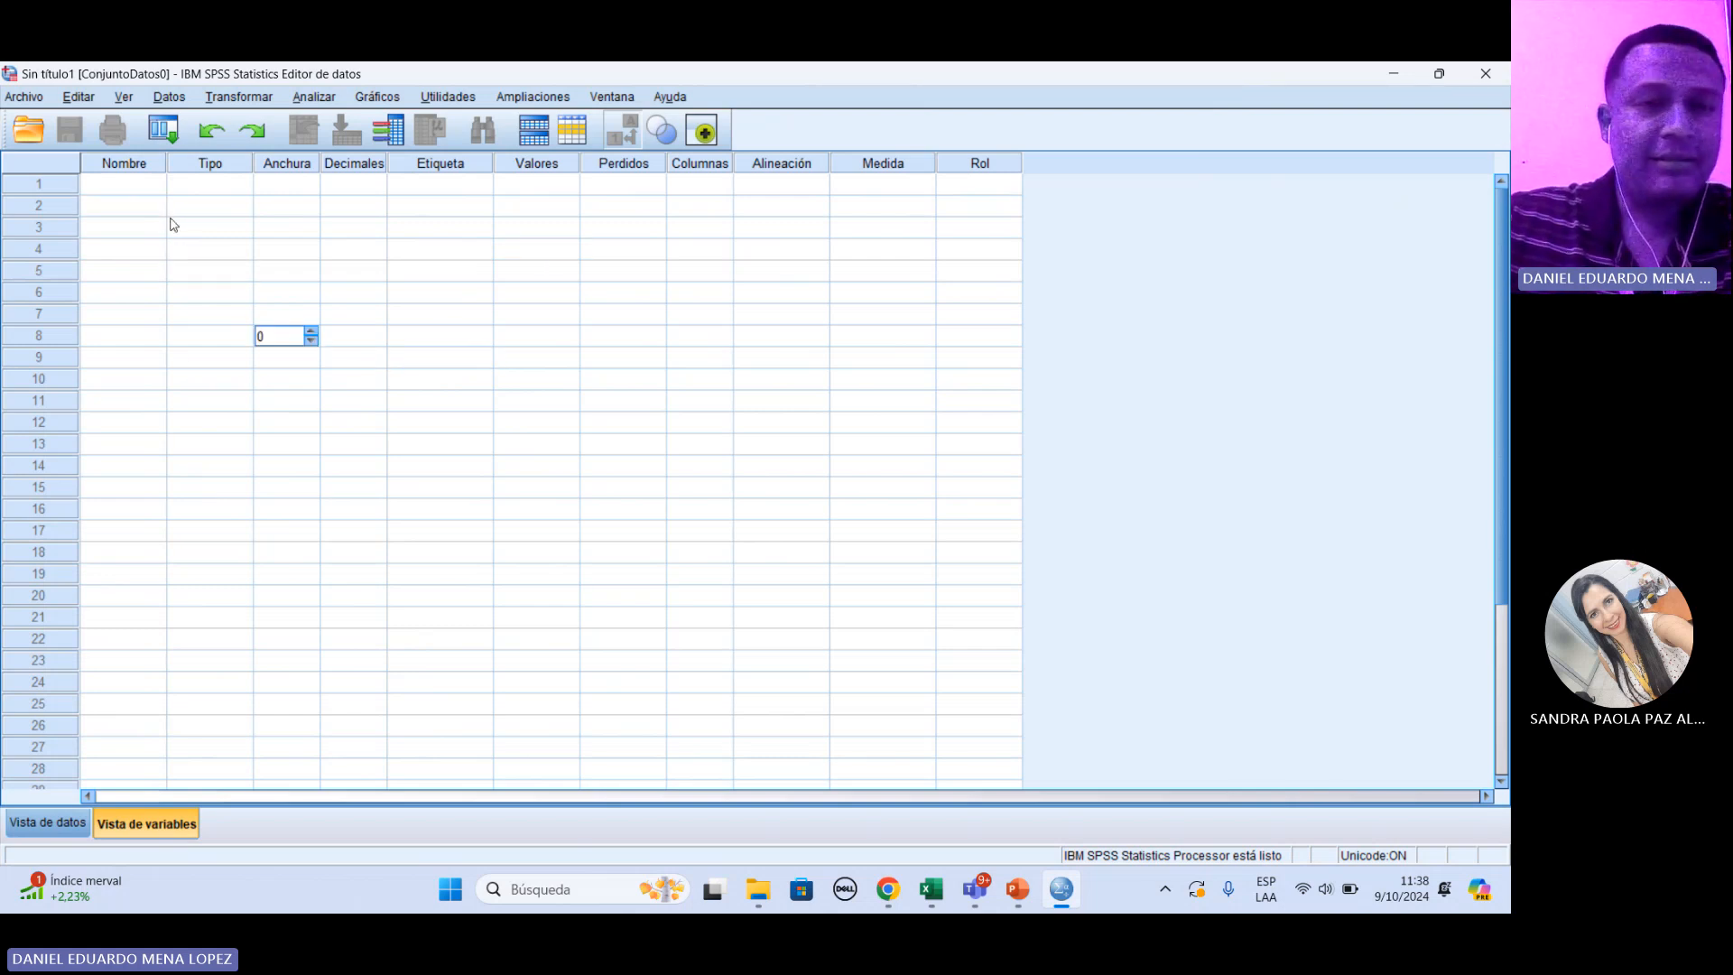
pyautogui.click(160, 207)
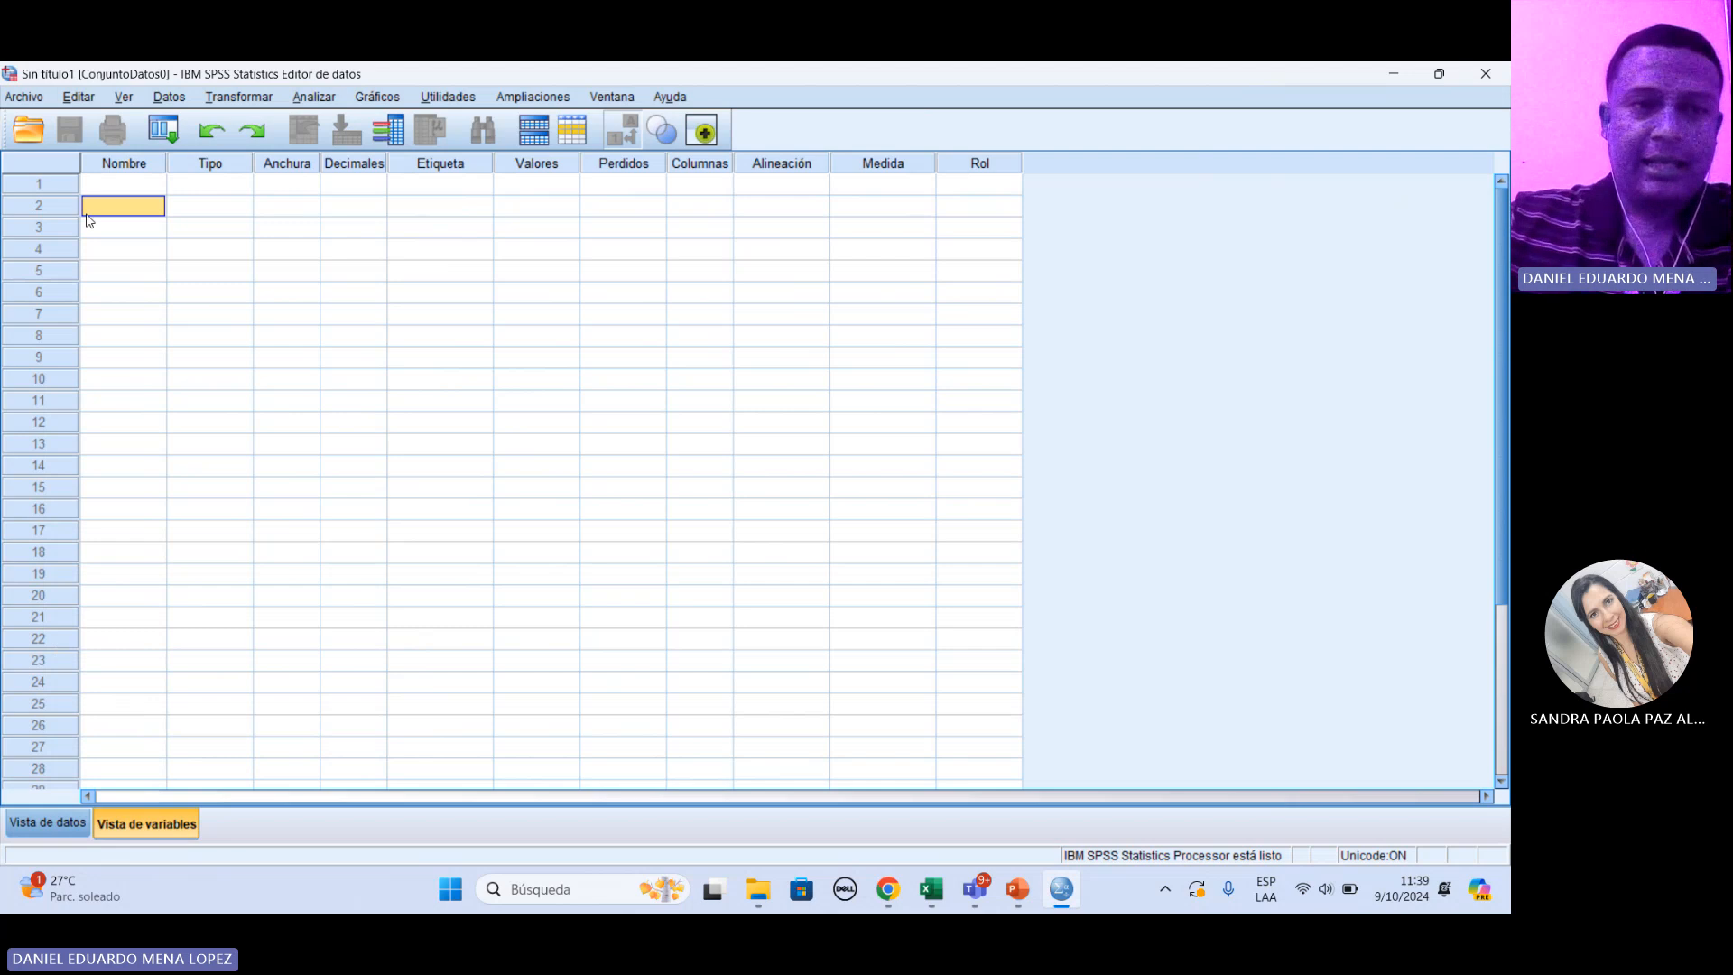
# Highlight the empty name cells in rows 1 to 16 of the variable view, where variable names are entered
pyautogui.click(128, 188)
pyautogui.hotkey('shift', 'Down')
pyautogui.hotkey('shift', 'Down')
pyautogui.hotkey('shift', 'Down')
pyautogui.hotkey('shift', 'Down')
pyautogui.hotkey('shift', 'Down')
pyautogui.hotkey('shift', 'Down')
pyautogui.hotkey('shift', 'Down')
pyautogui.hotkey('shift', 'Down')
pyautogui.hotkey('shift', 'Down')
pyautogui.hotkey('shift', 'Down')
pyautogui.hotkey('shift', 'Down')
pyautogui.hotkey('shift', 'Down')
pyautogui.hotkey('shift', 'Down')
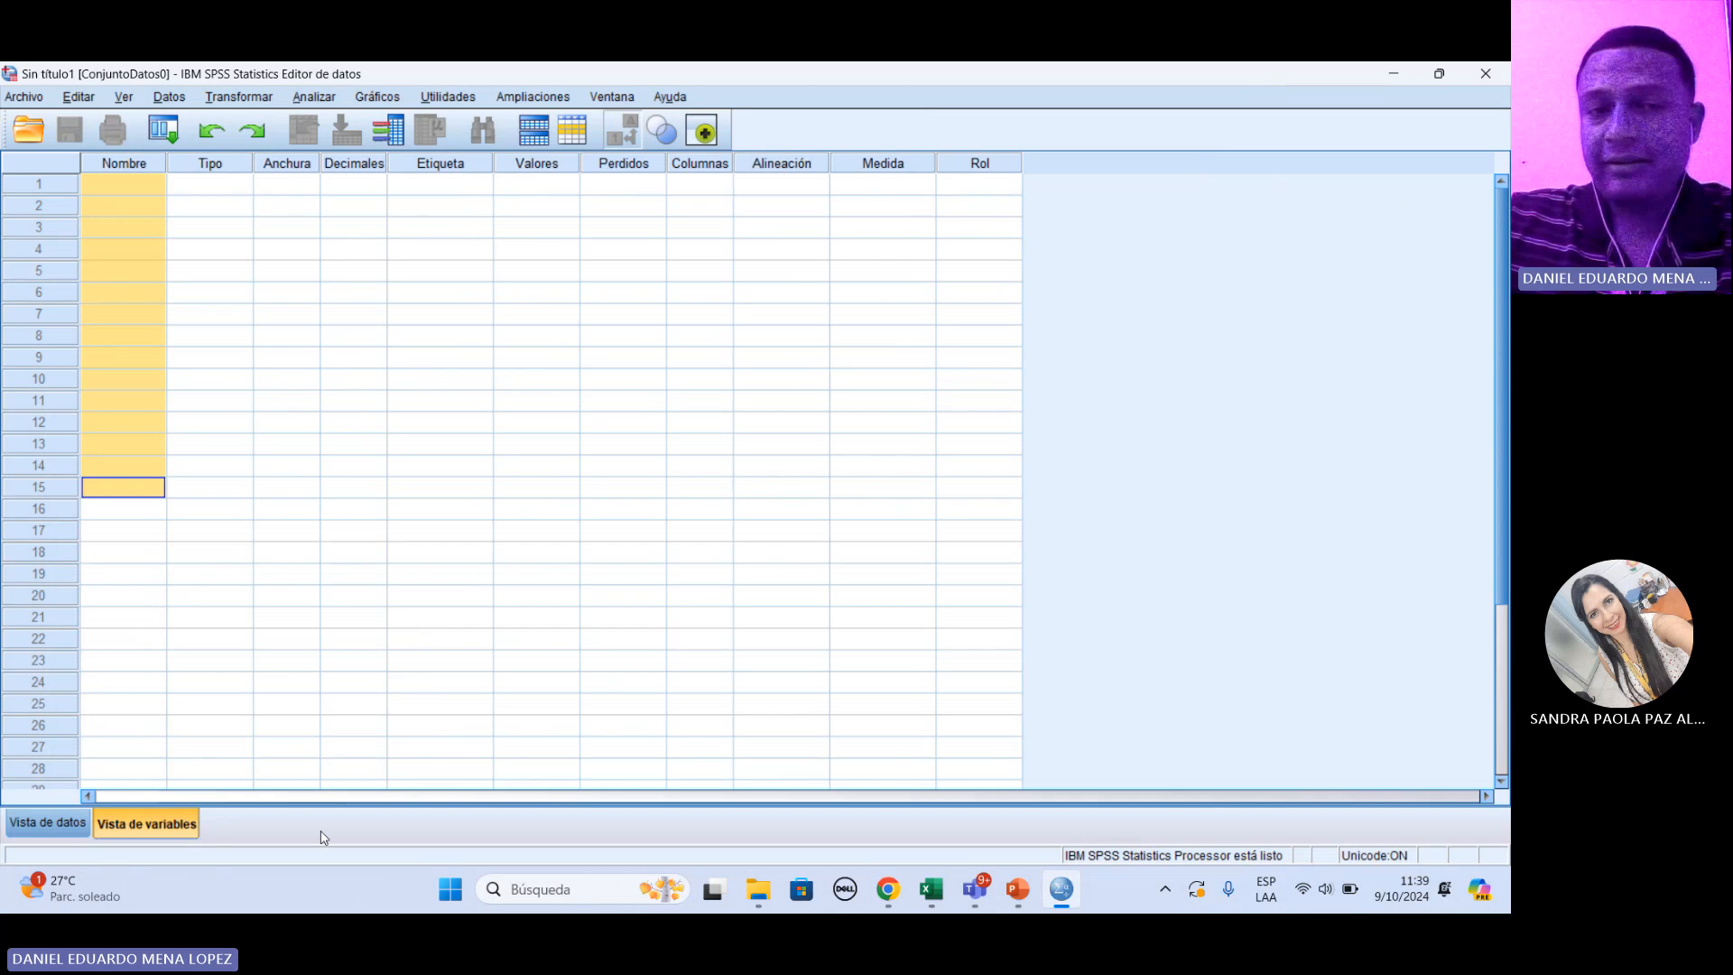
pyautogui.click(515, 509)
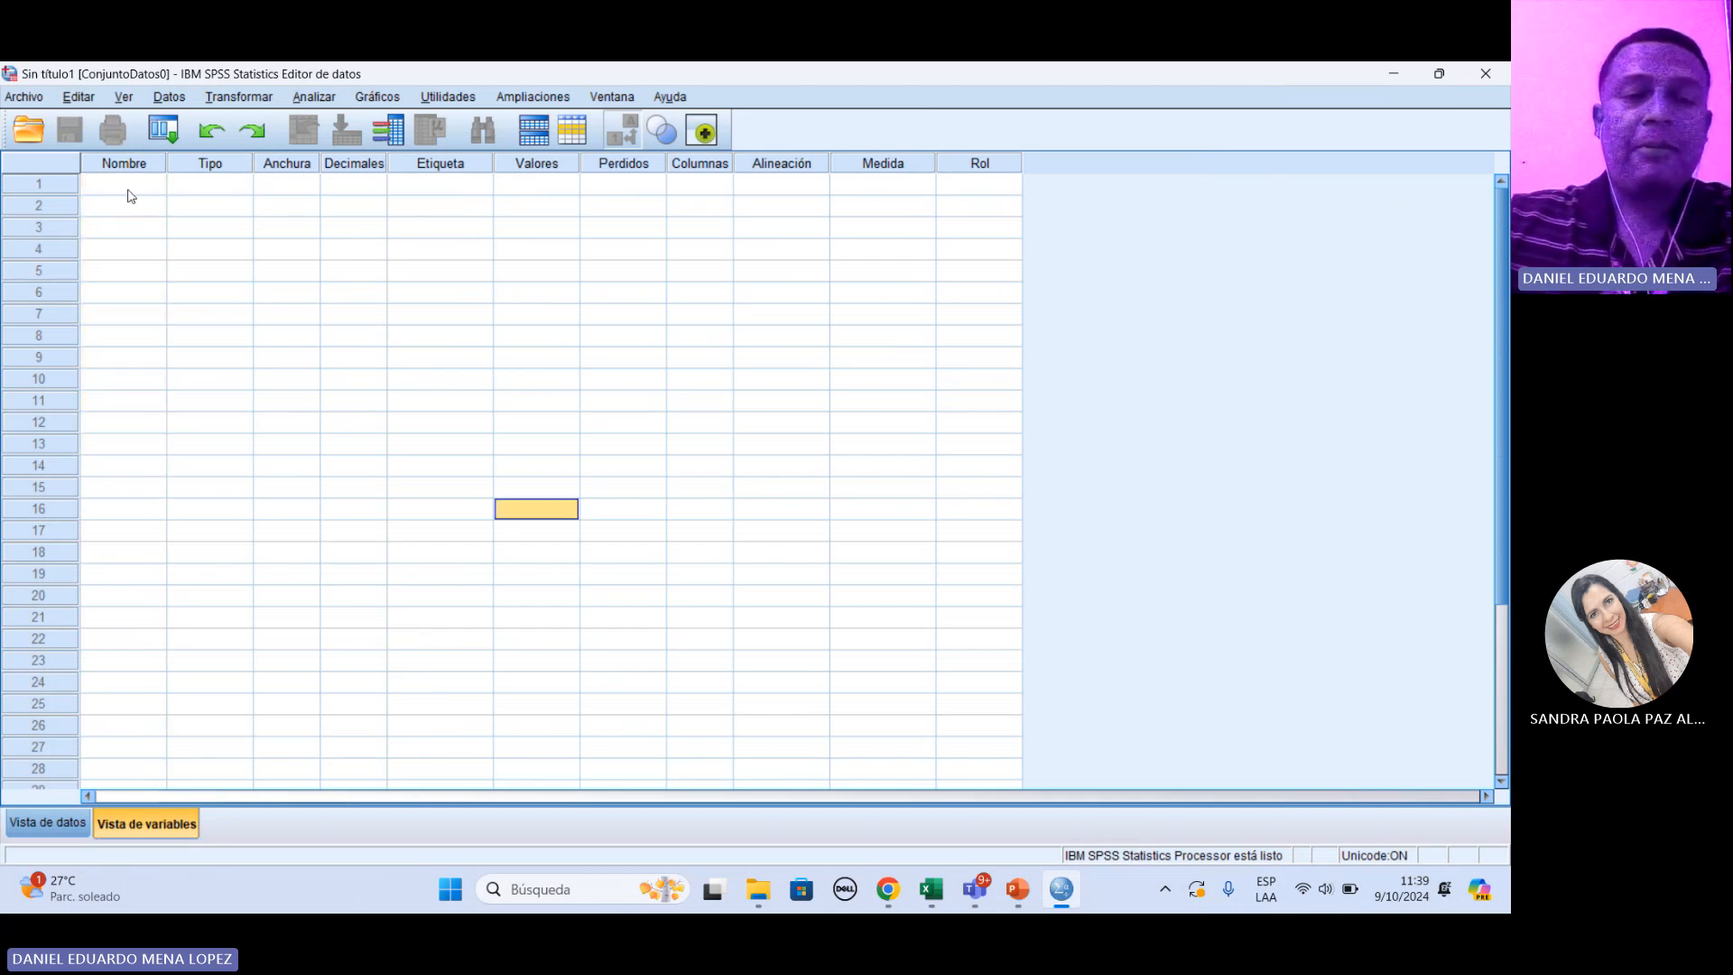
pyautogui.moveTo(130, 196); pyautogui.dragTo(116, 514)
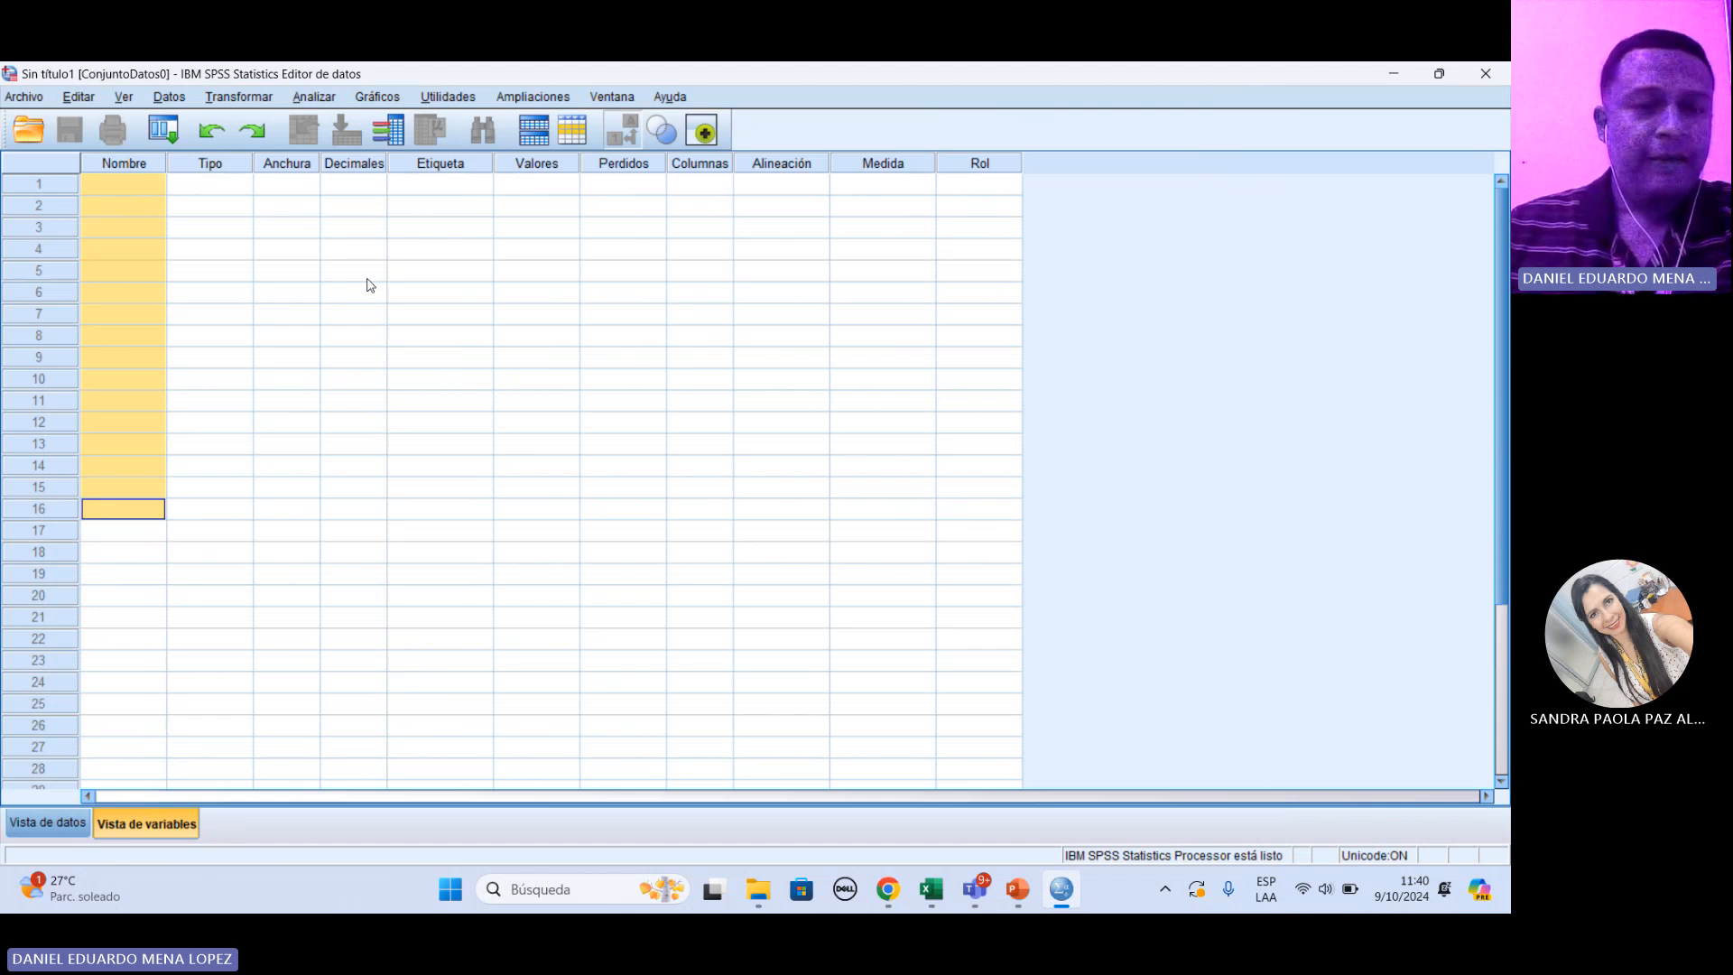
# Switch to the data view and highlight the empty cells in rows 1 to 21 of the first 16 columns
pyautogui.click(62, 831)
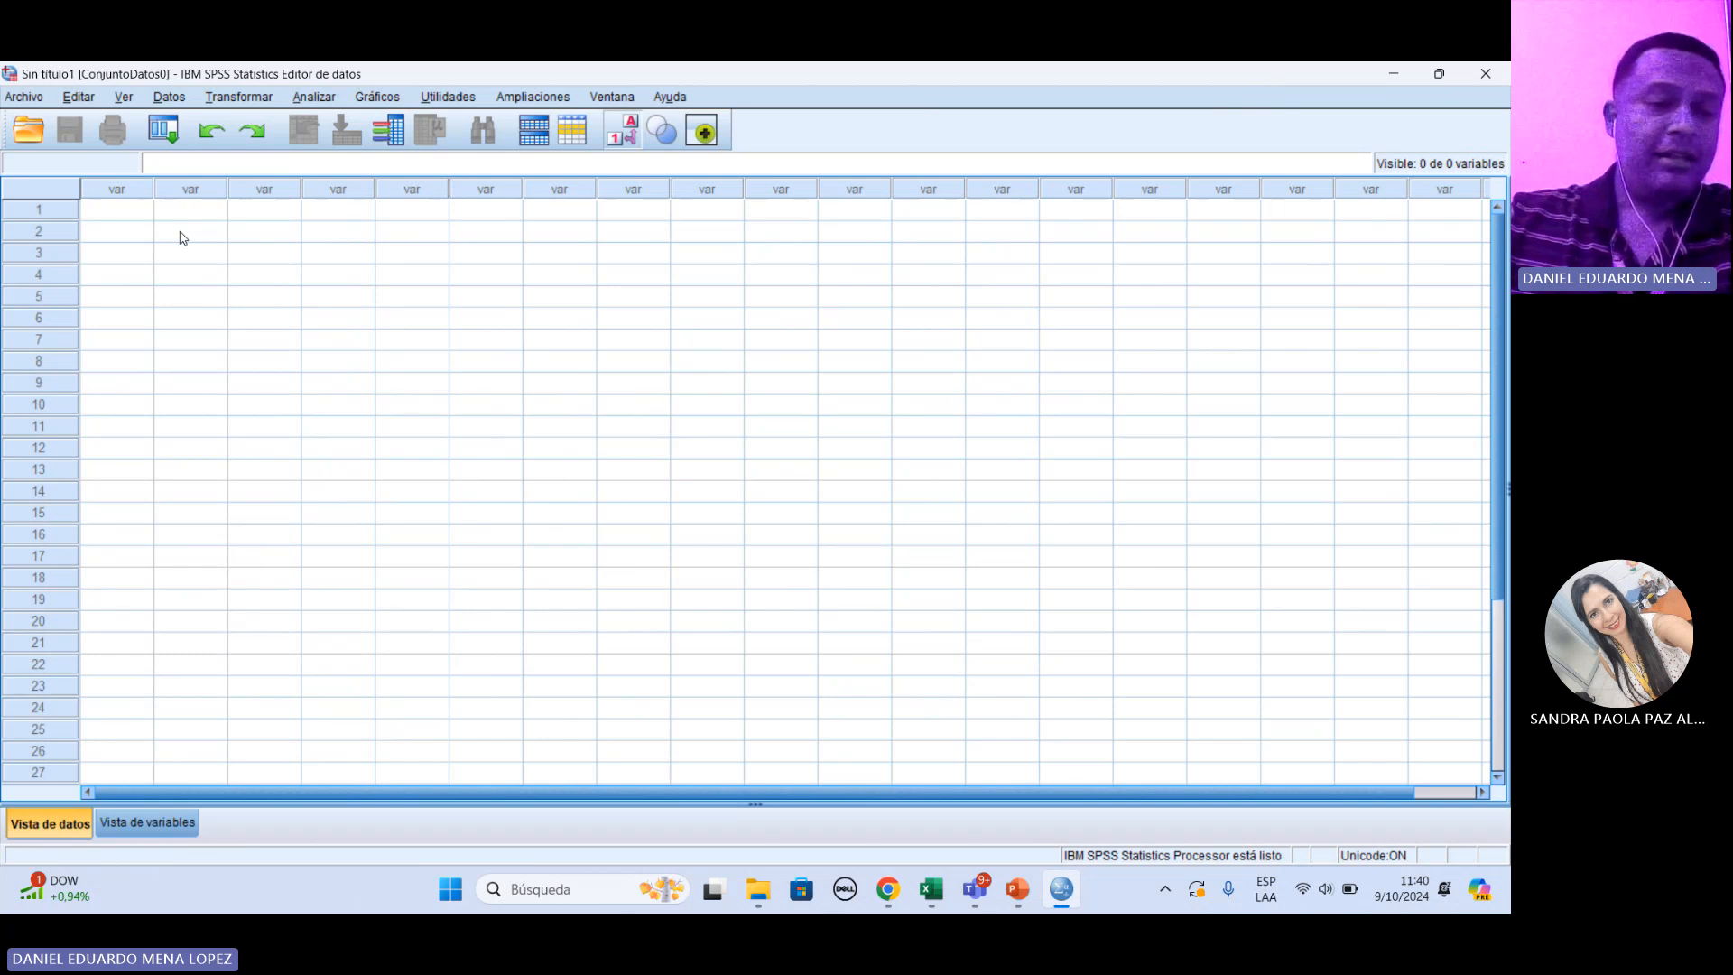
pyautogui.moveTo(141, 214); pyautogui.dragTo(1253, 650)
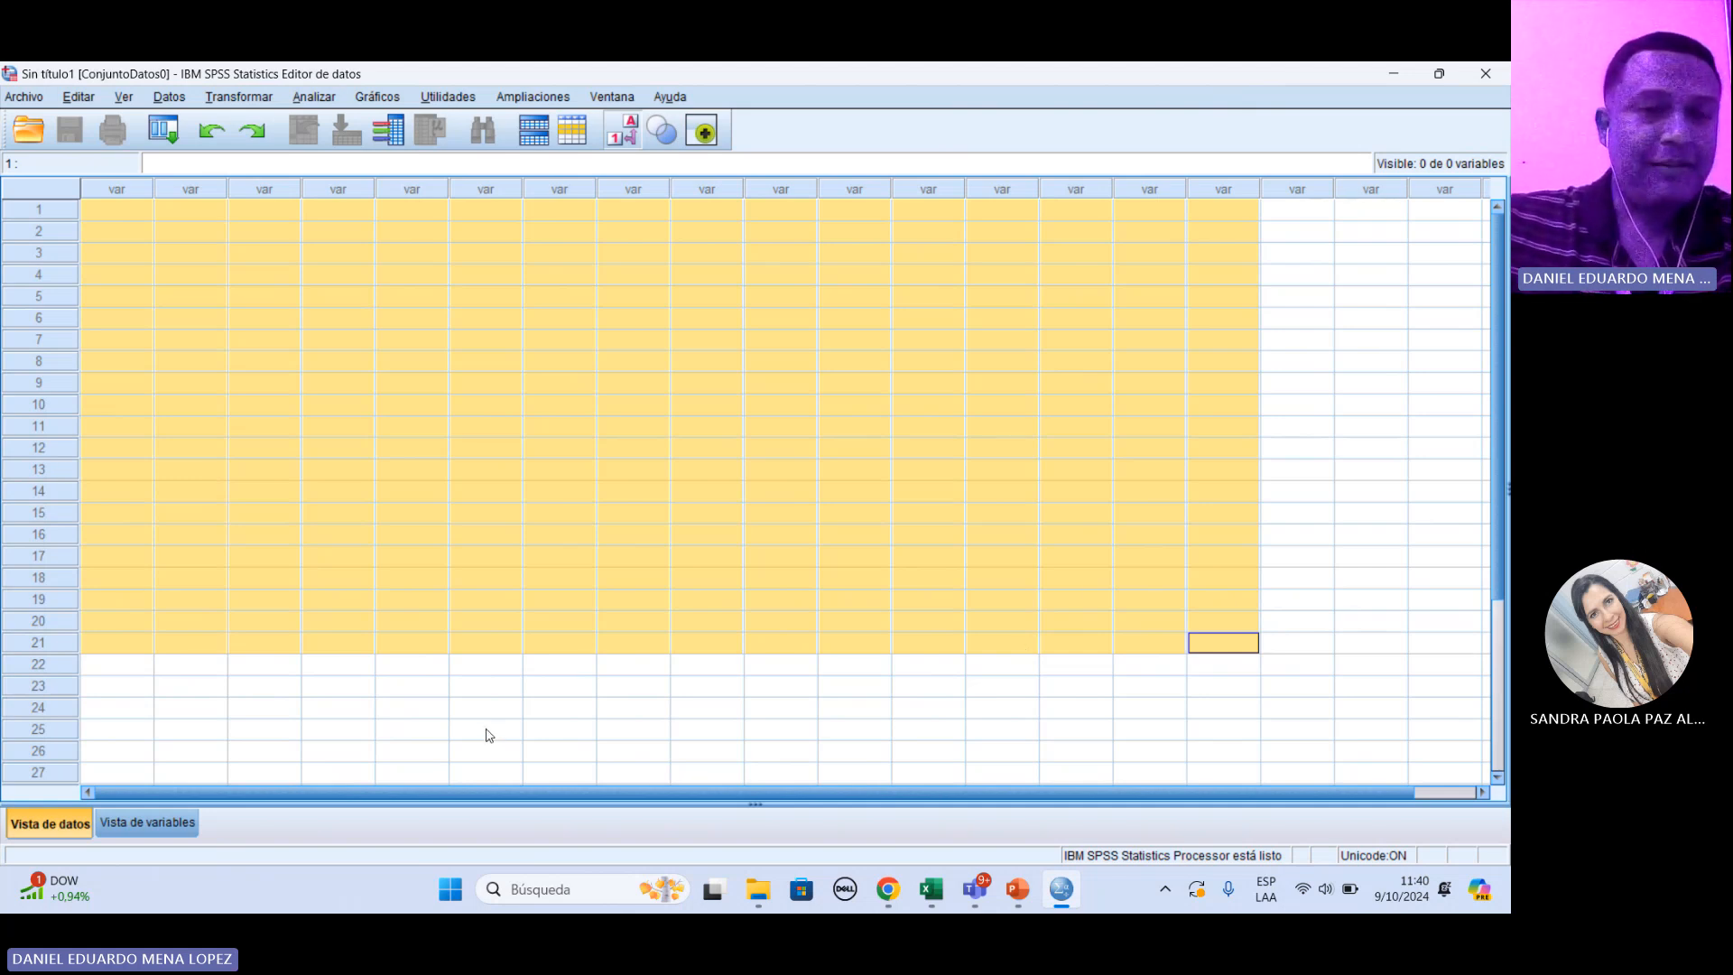
# Look over the graph, analysis and transformation commands, including the Tablas options, and clear the cell selection
pyautogui.click(314, 97)
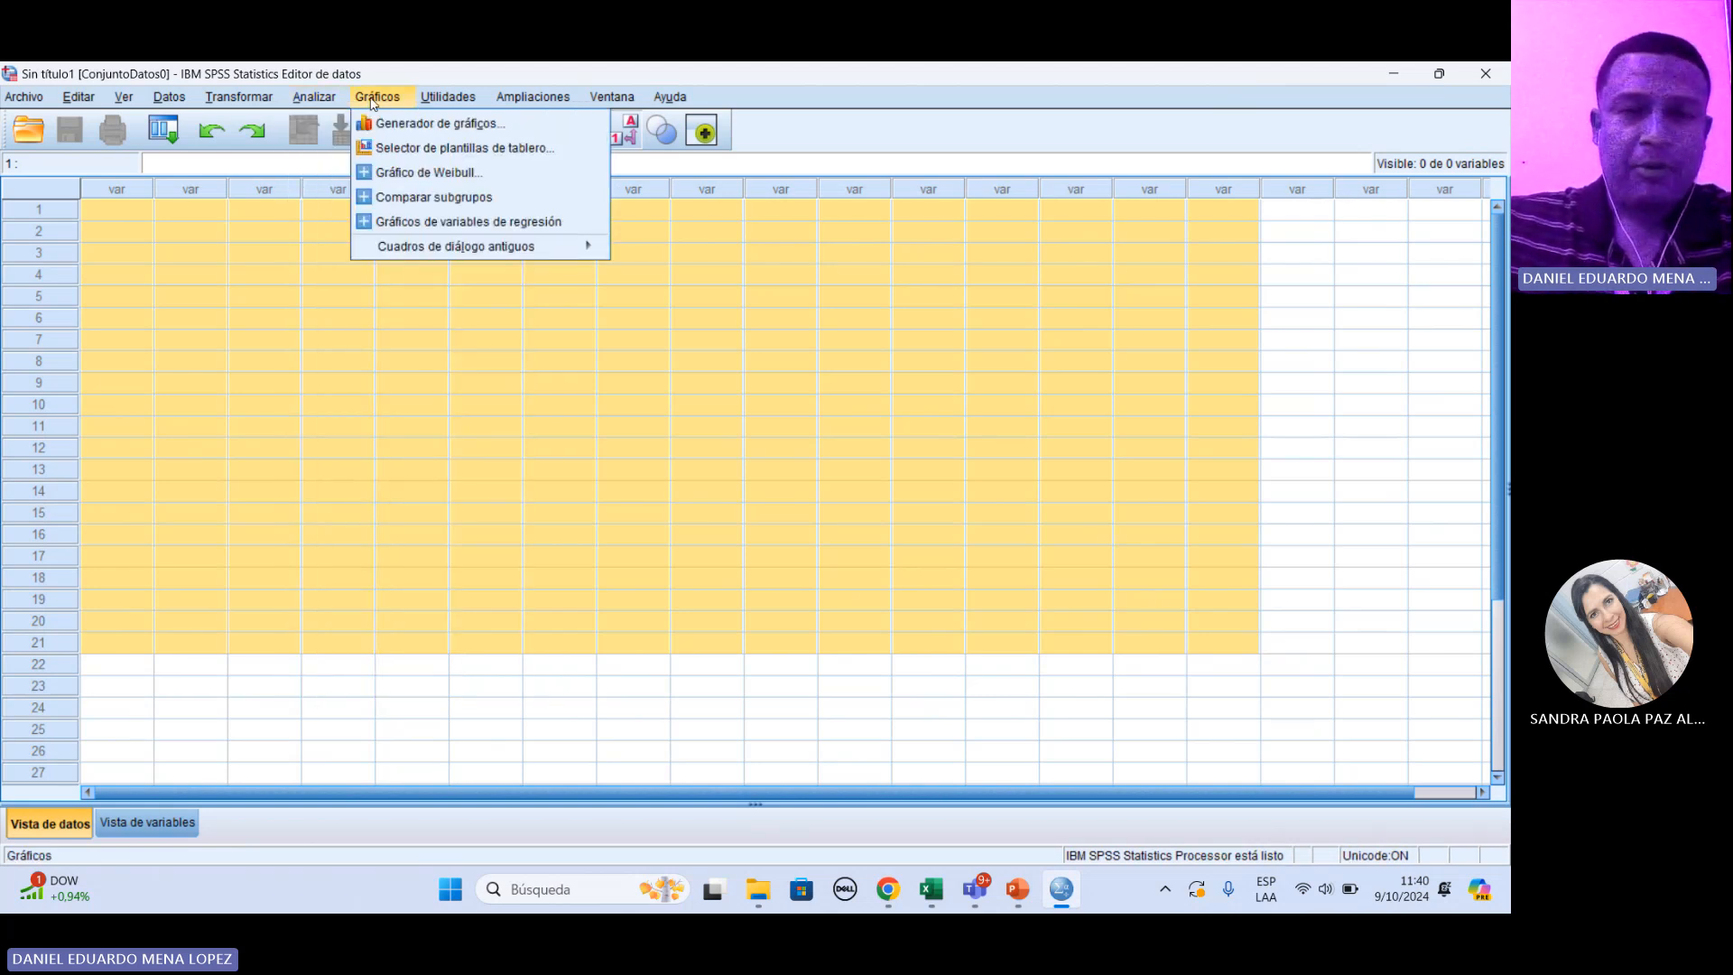
pyautogui.click(373, 103)
pyautogui.click(329, 105)
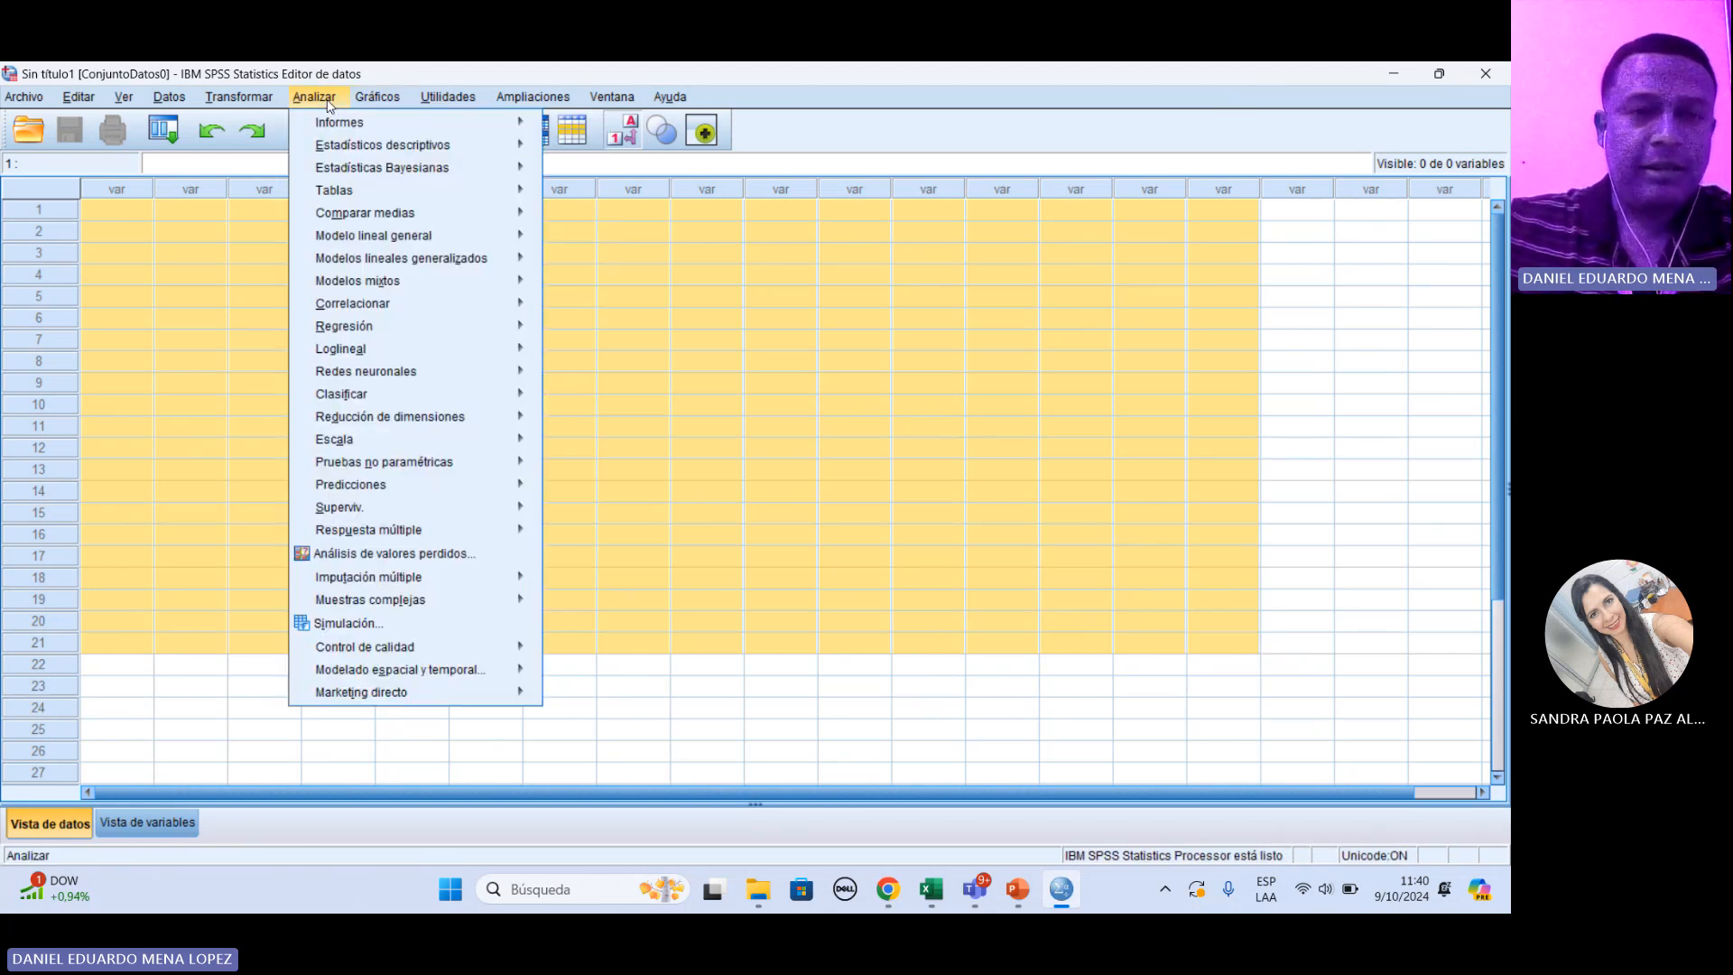
pyautogui.moveTo(260, 105)
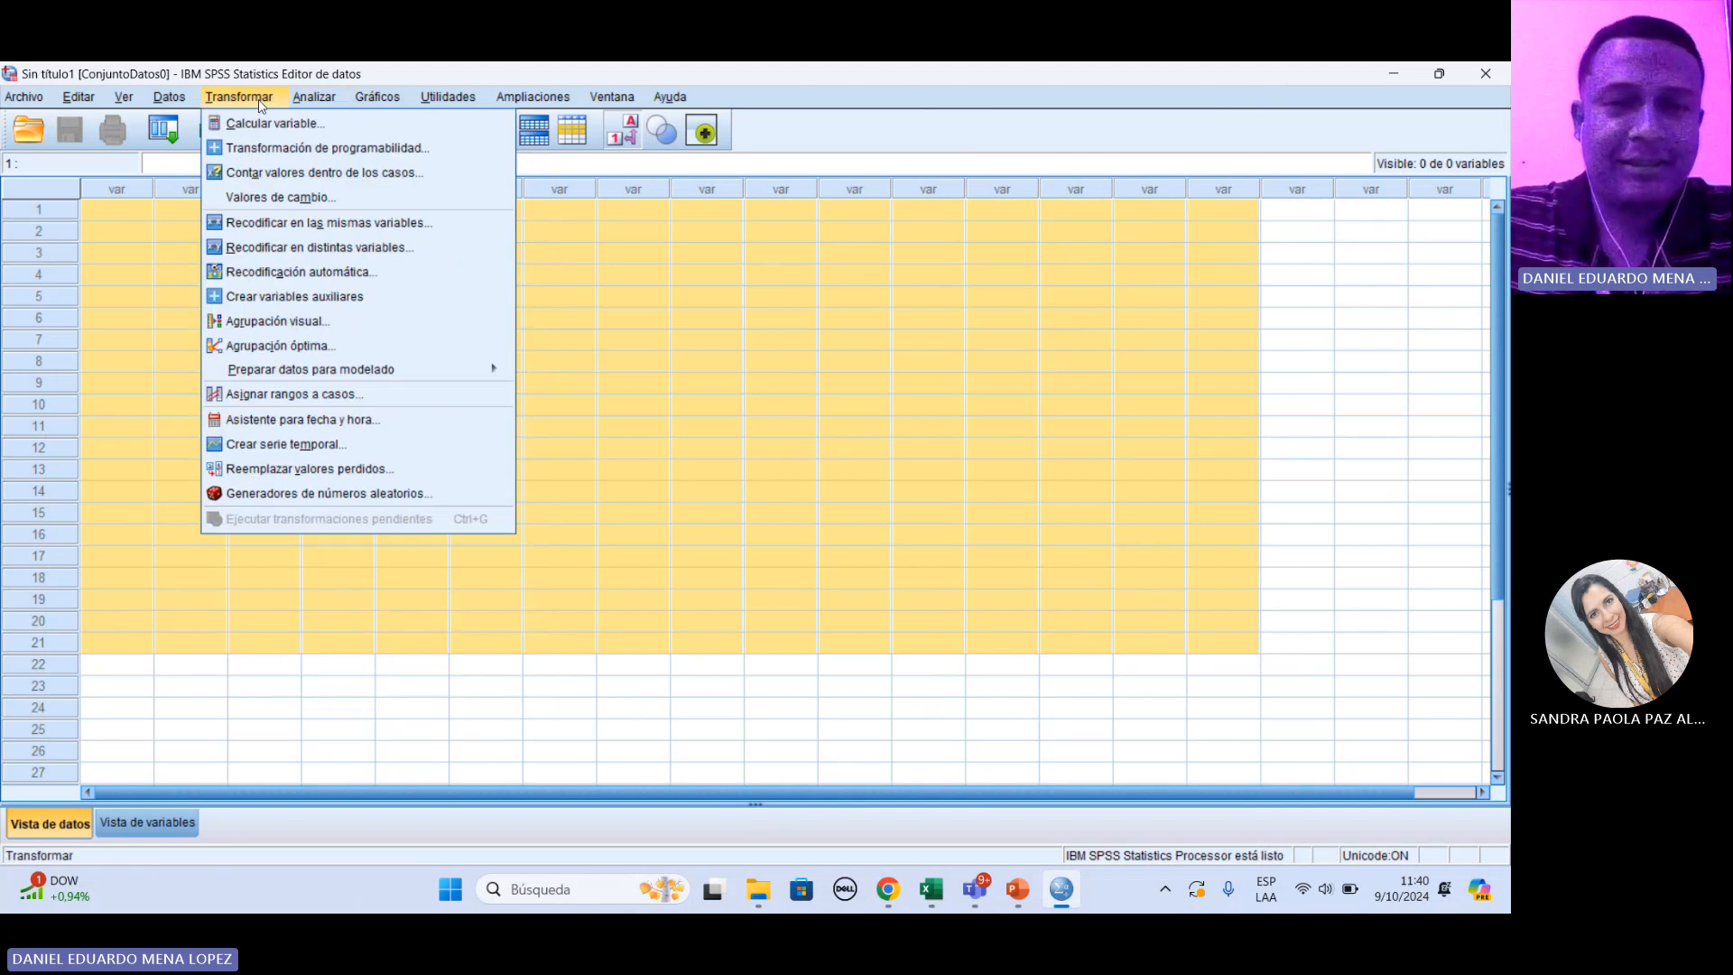
pyautogui.moveTo(314, 99)
pyautogui.moveTo(361, 189)
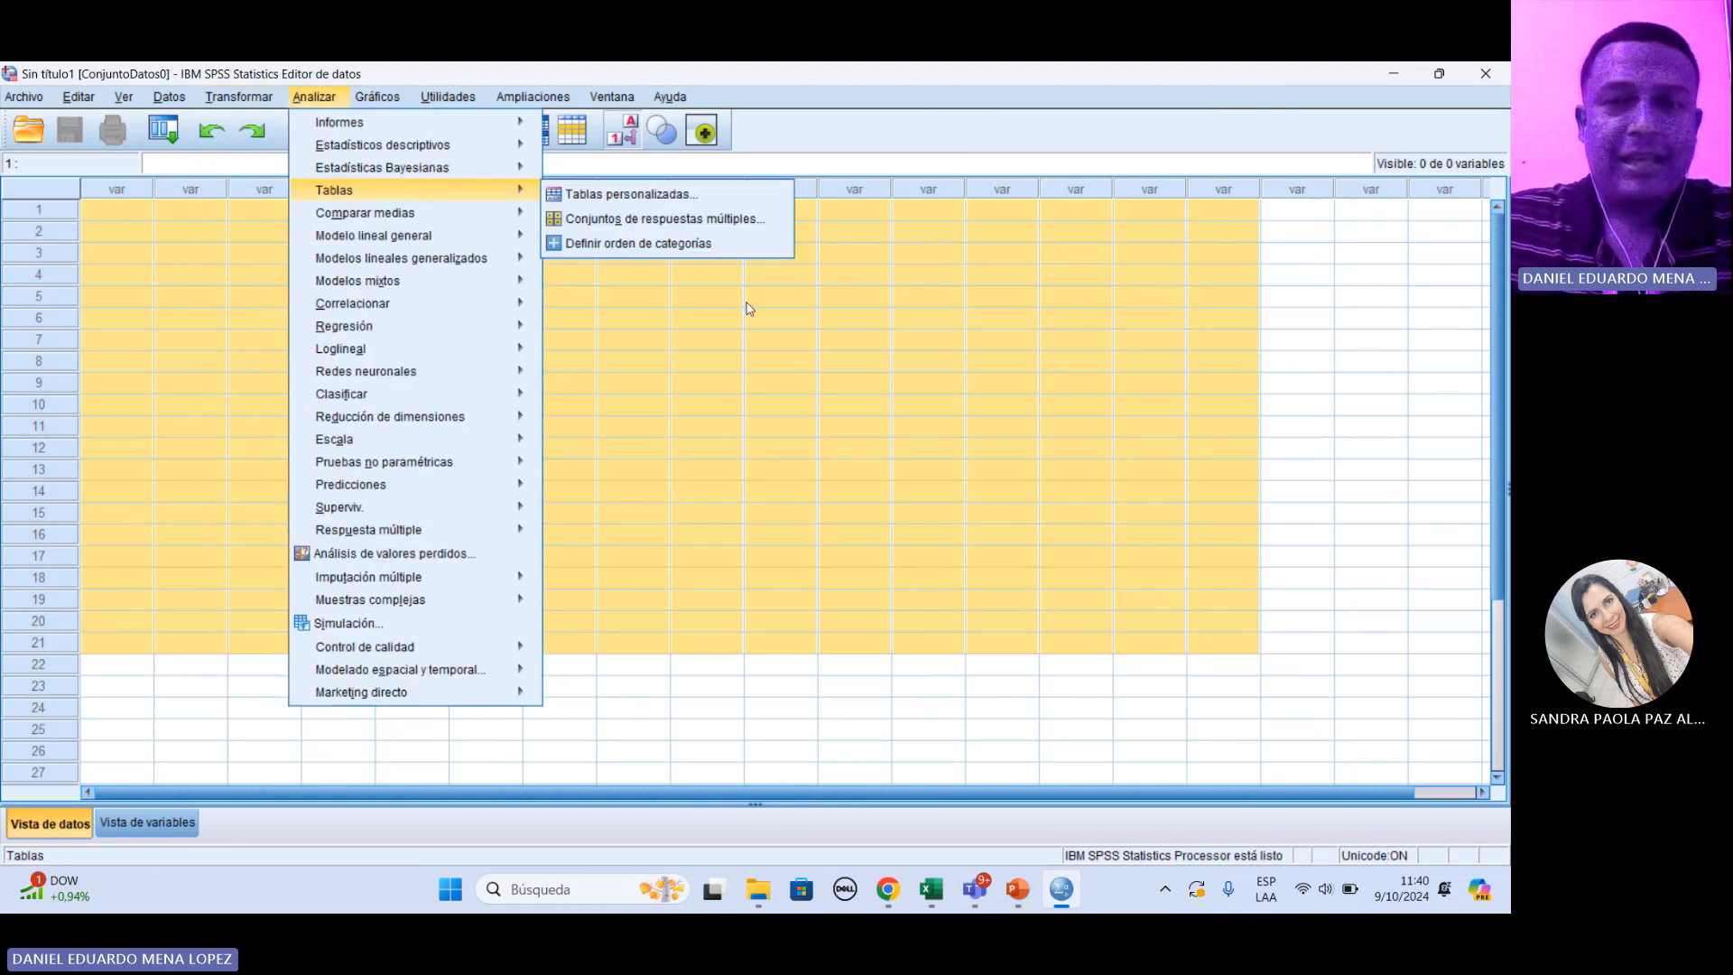
pyautogui.click(895, 348)
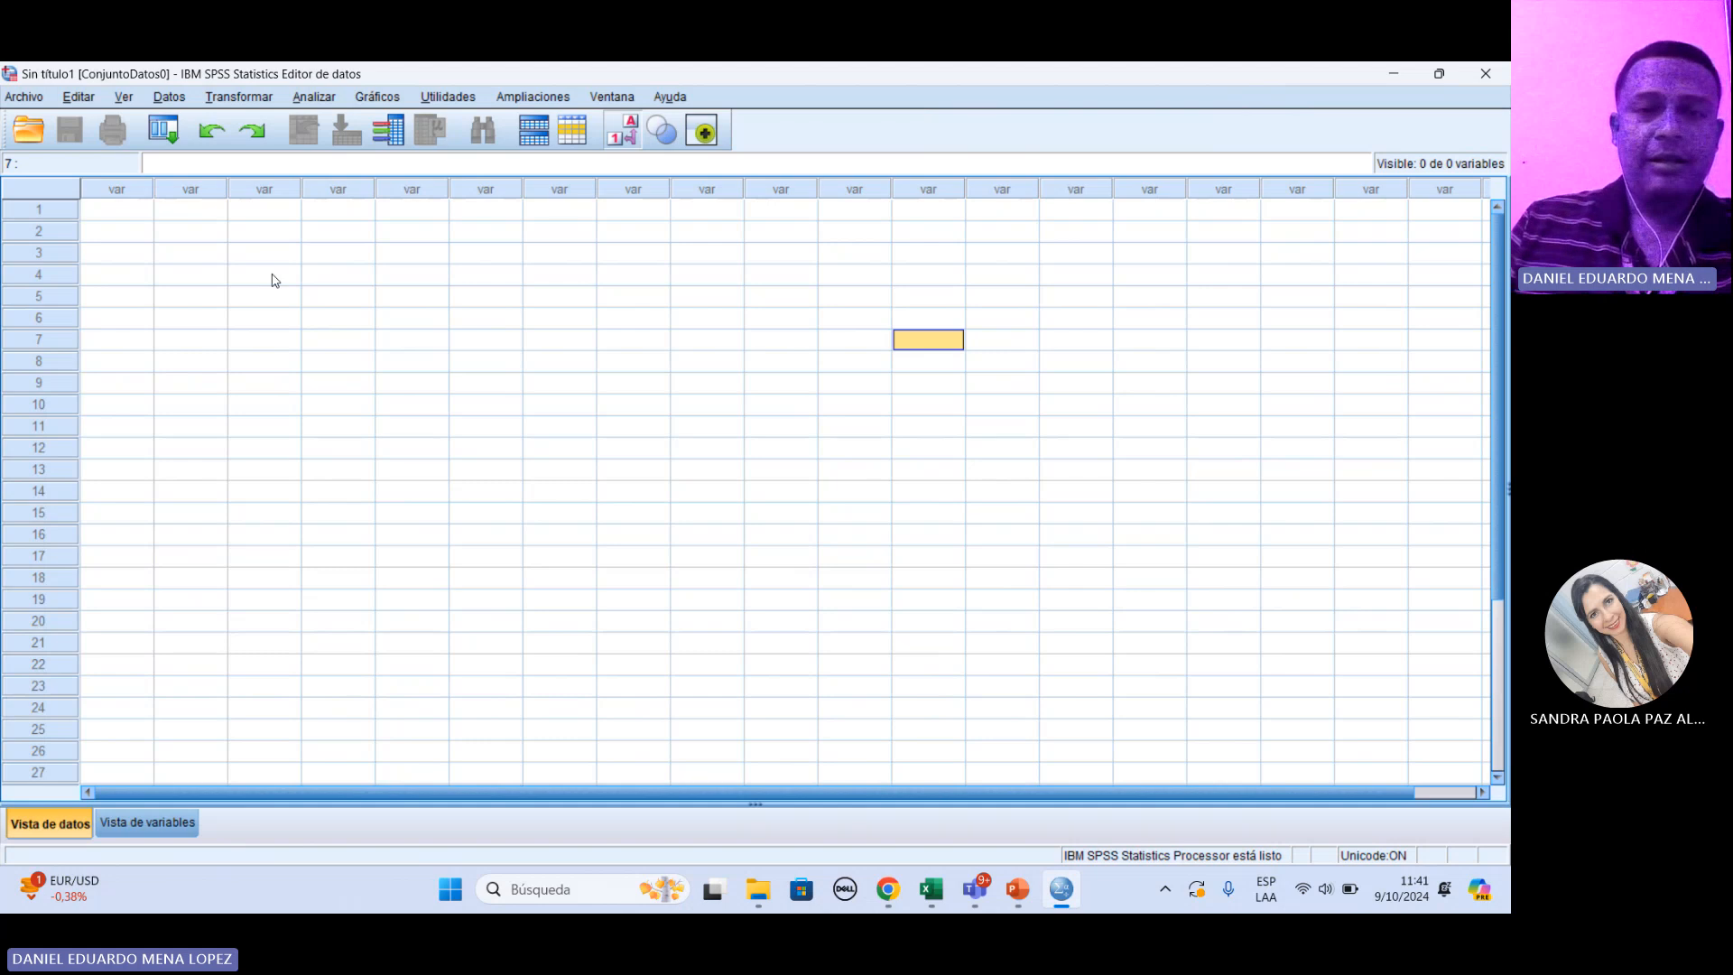
pyautogui.moveTo(275, 280); pyautogui.dragTo(826, 621)
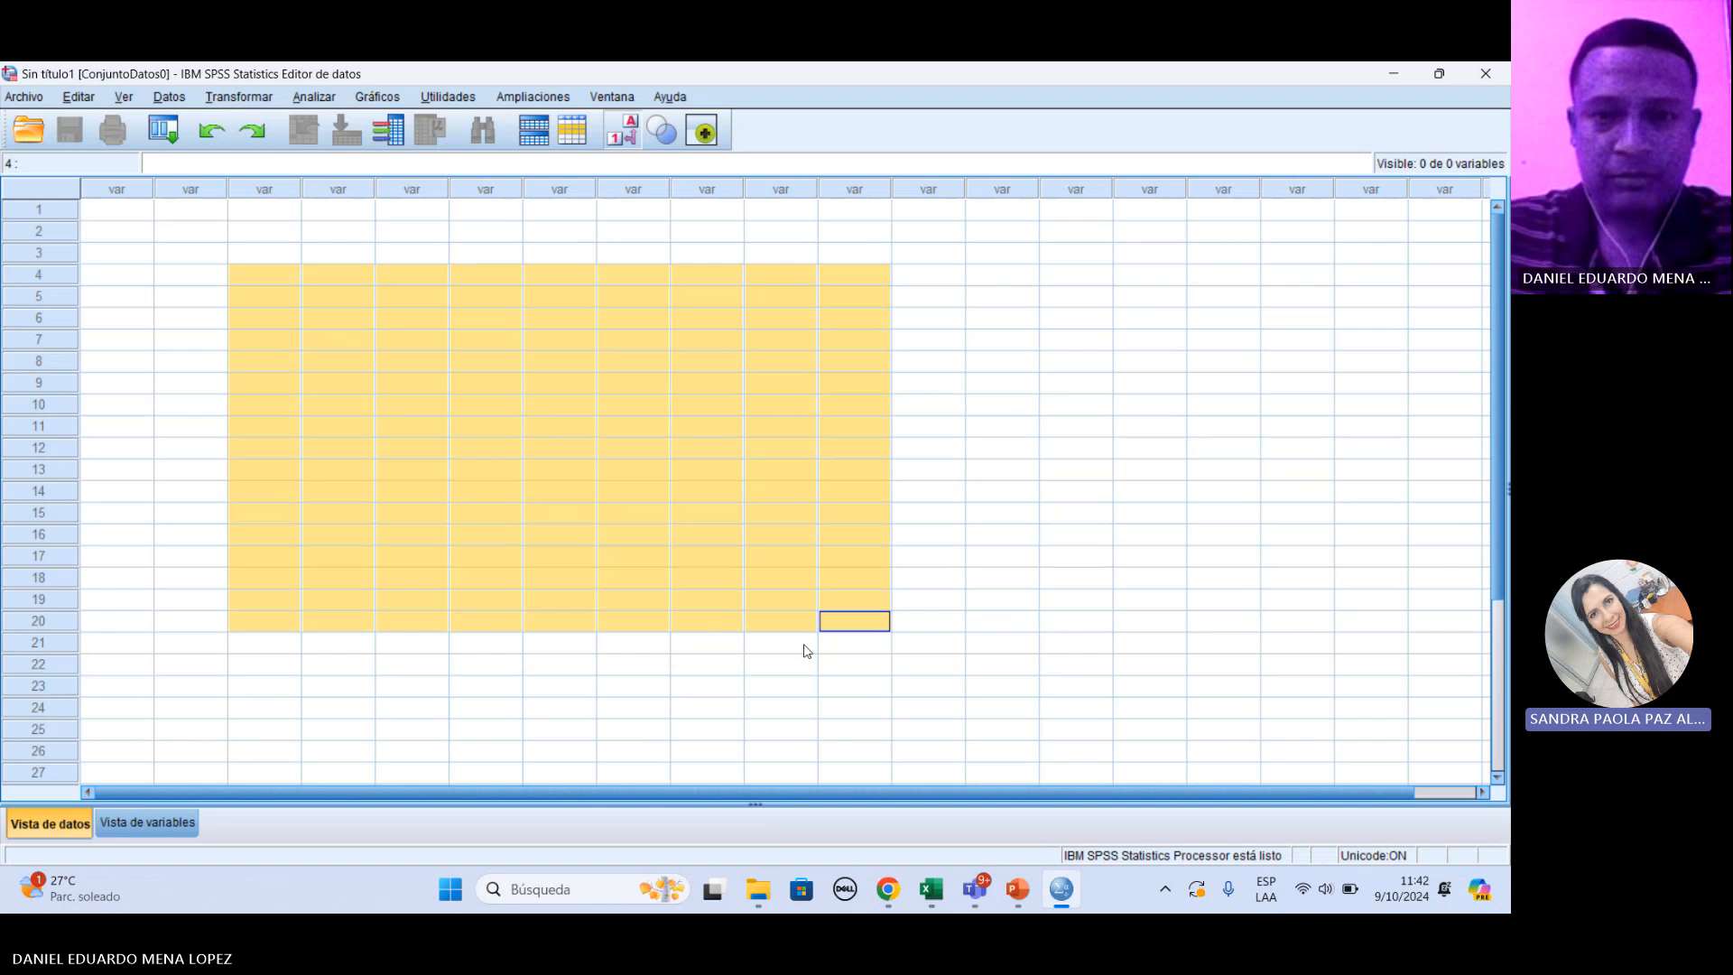
pyautogui.click(916, 492)
pyautogui.click(536, 322)
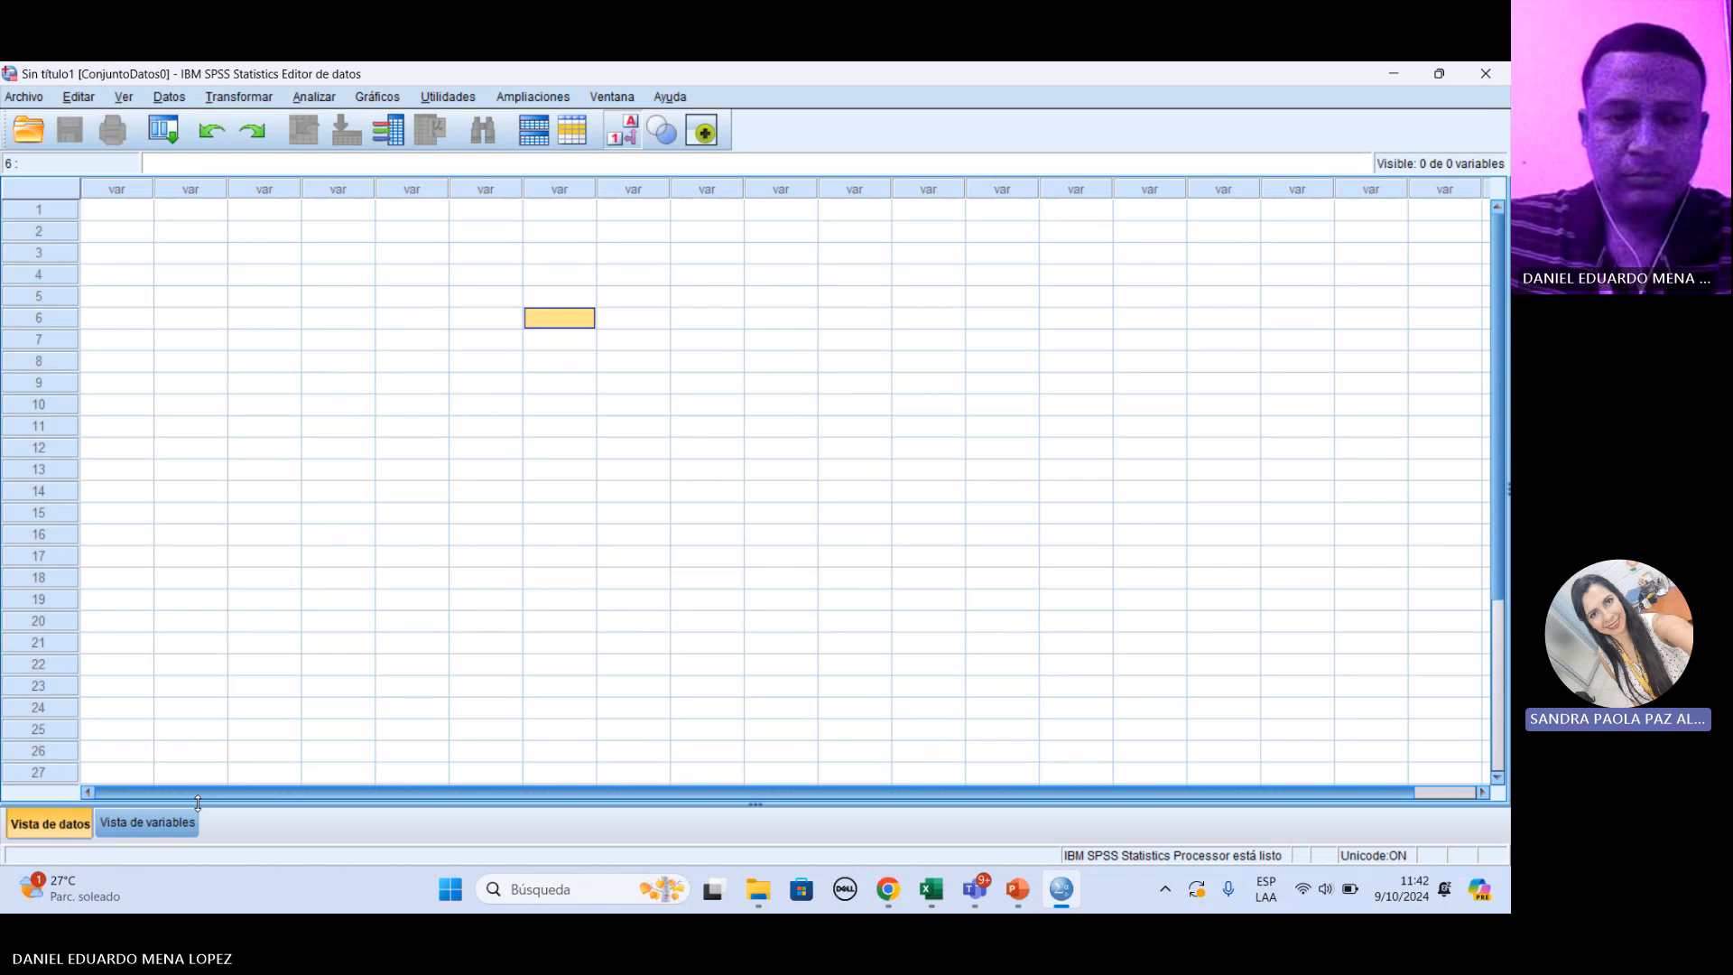
# Highlight the name cells in rows 1 to 20 of the variable view and return to the data view
pyautogui.click(148, 822)
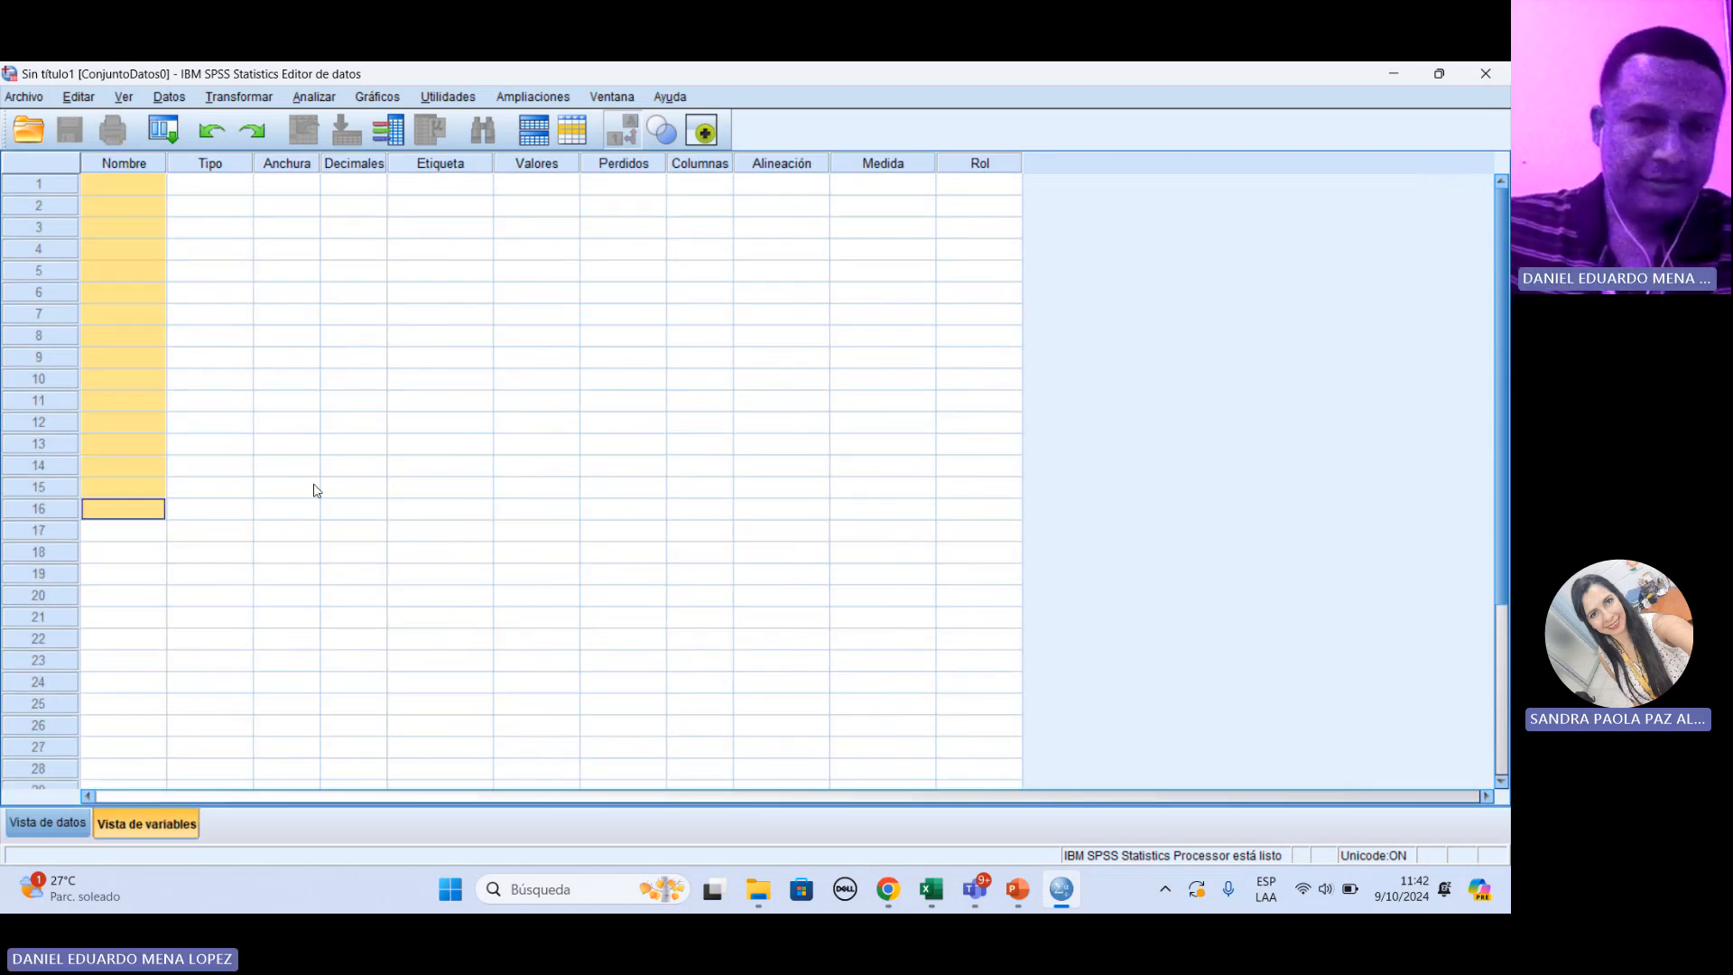
pyautogui.click(444, 429)
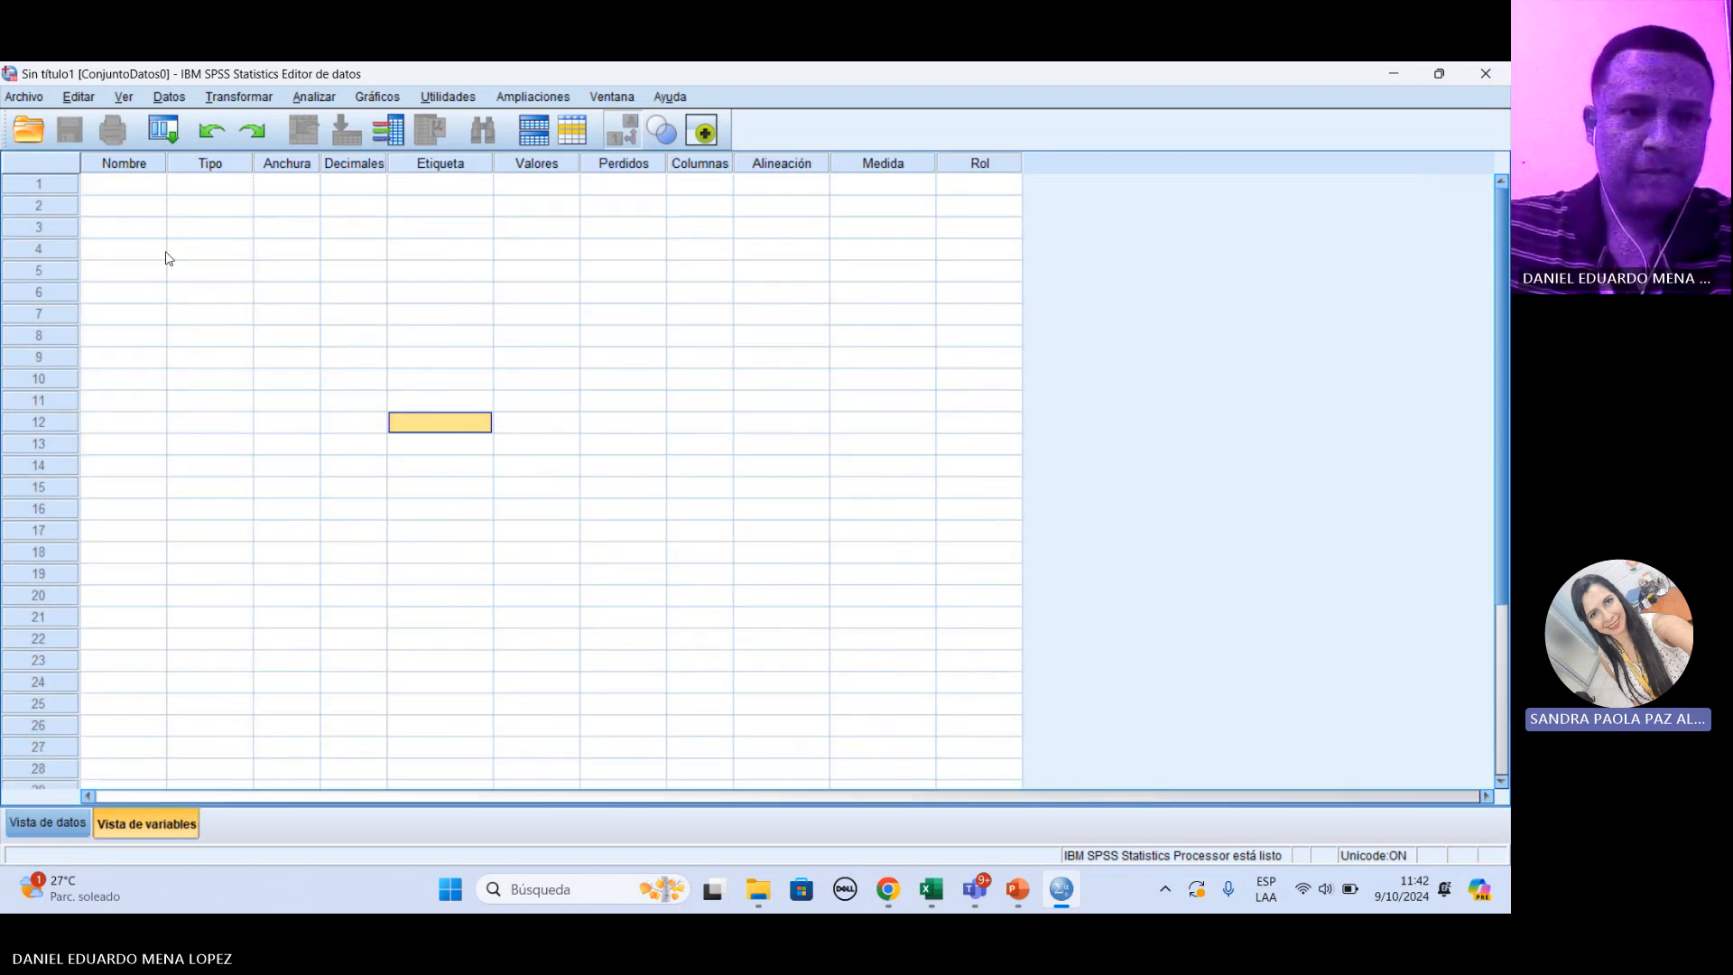
pyautogui.click(142, 187)
pyautogui.moveTo(142, 186); pyautogui.dragTo(124, 596)
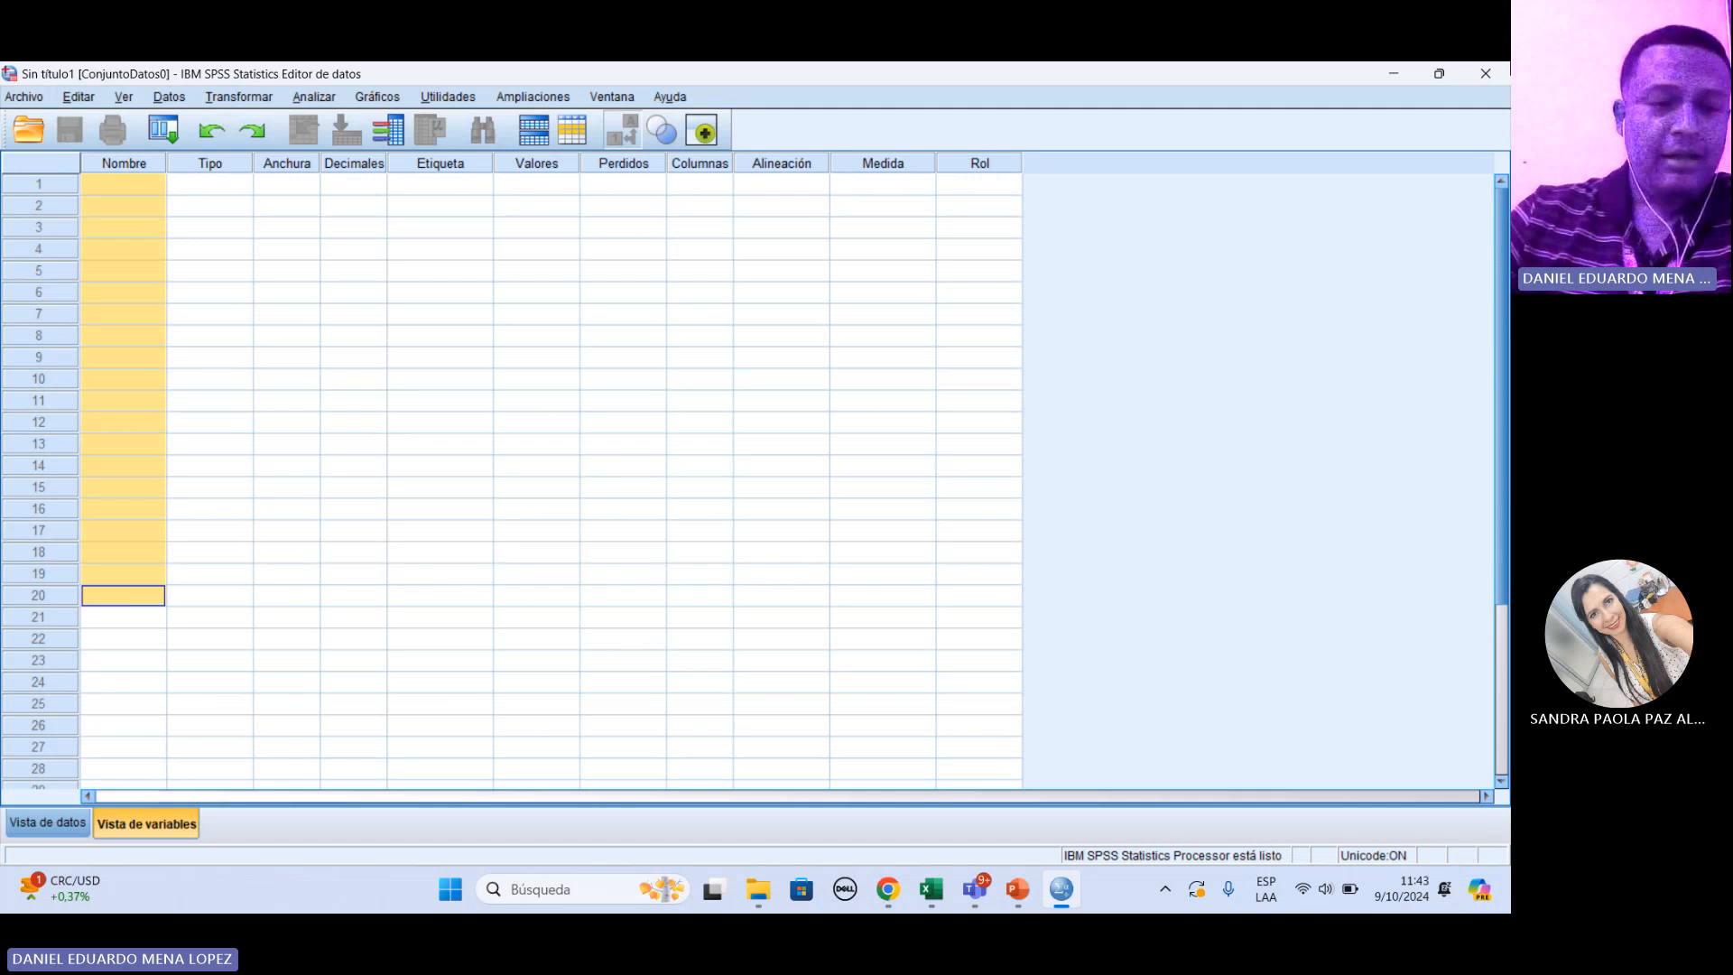
pyautogui.click(47, 822)
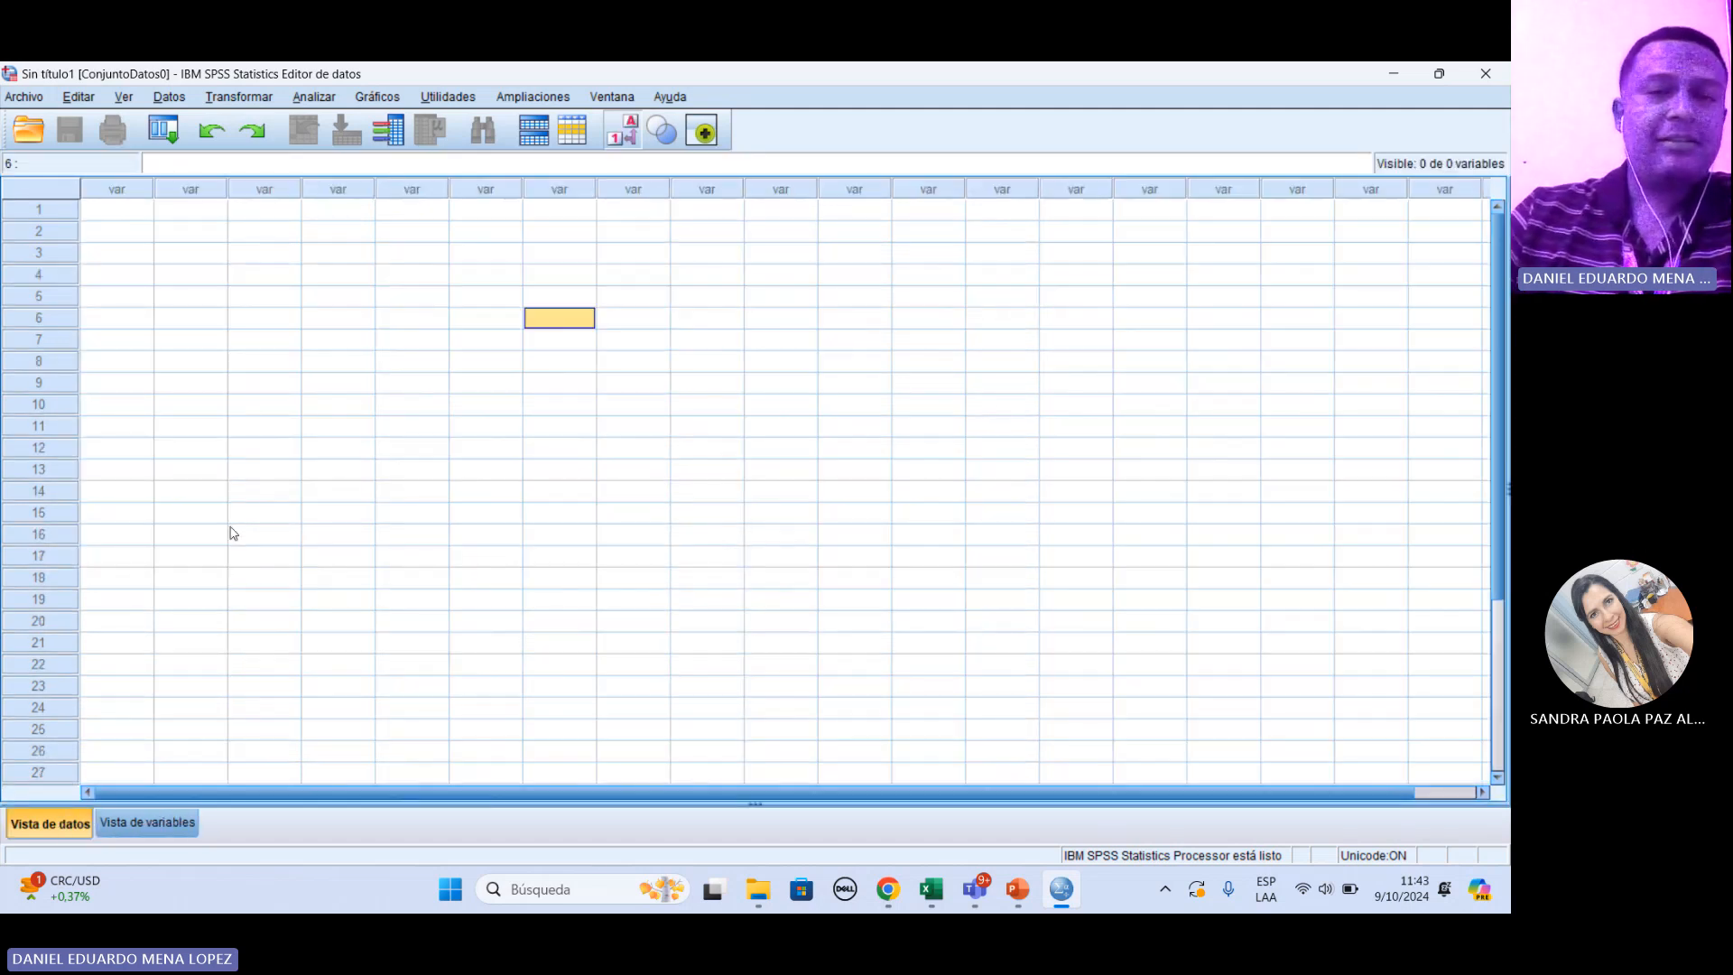